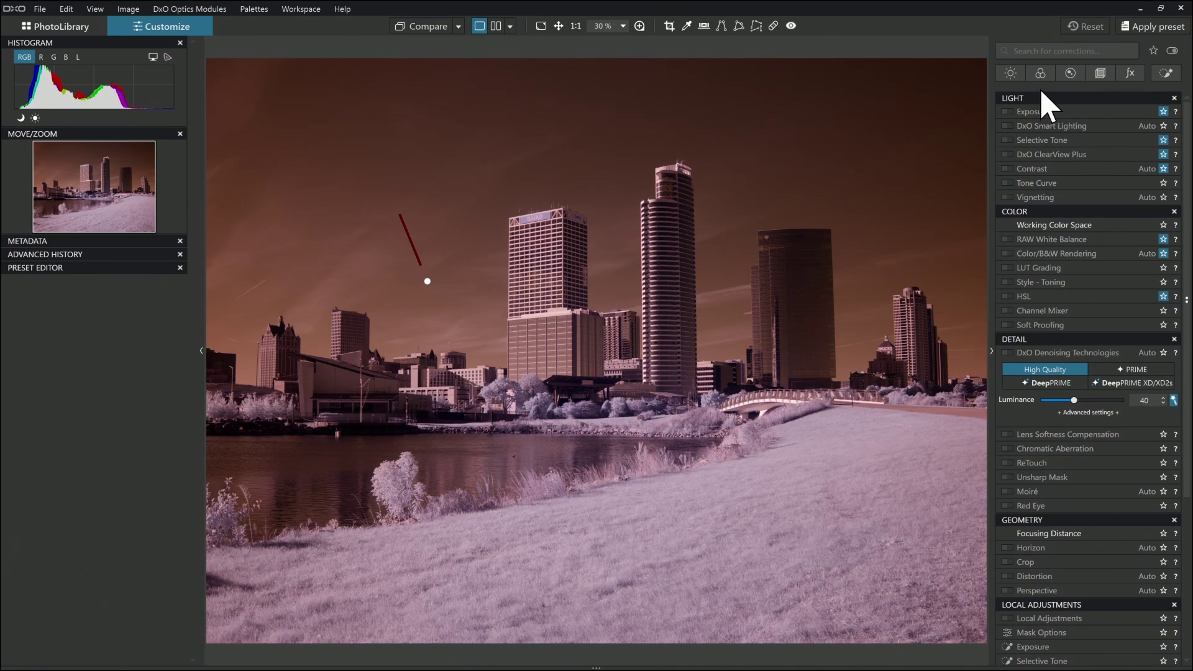
# Step: Filter the corrections panel to the Light palettes, with Exposure showing 0.00
pyautogui.click(1011, 74)
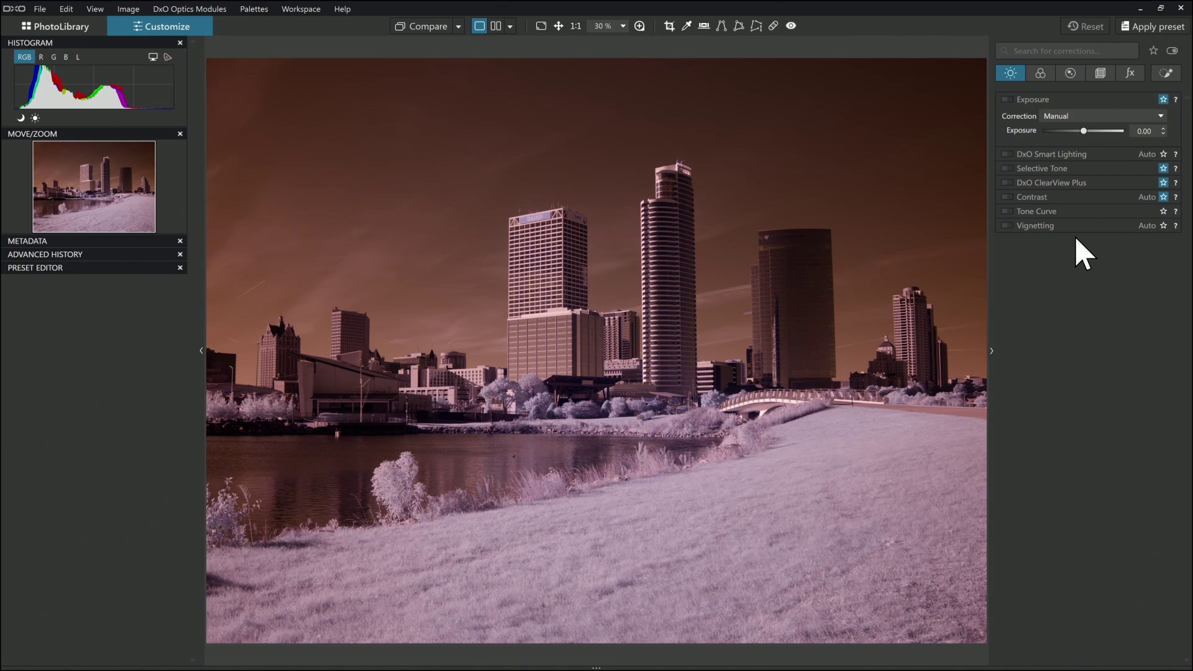
# Step: Pick white balance from a building, then tune Temperature to about 2341 K with tint -93
pyautogui.click(1041, 74)
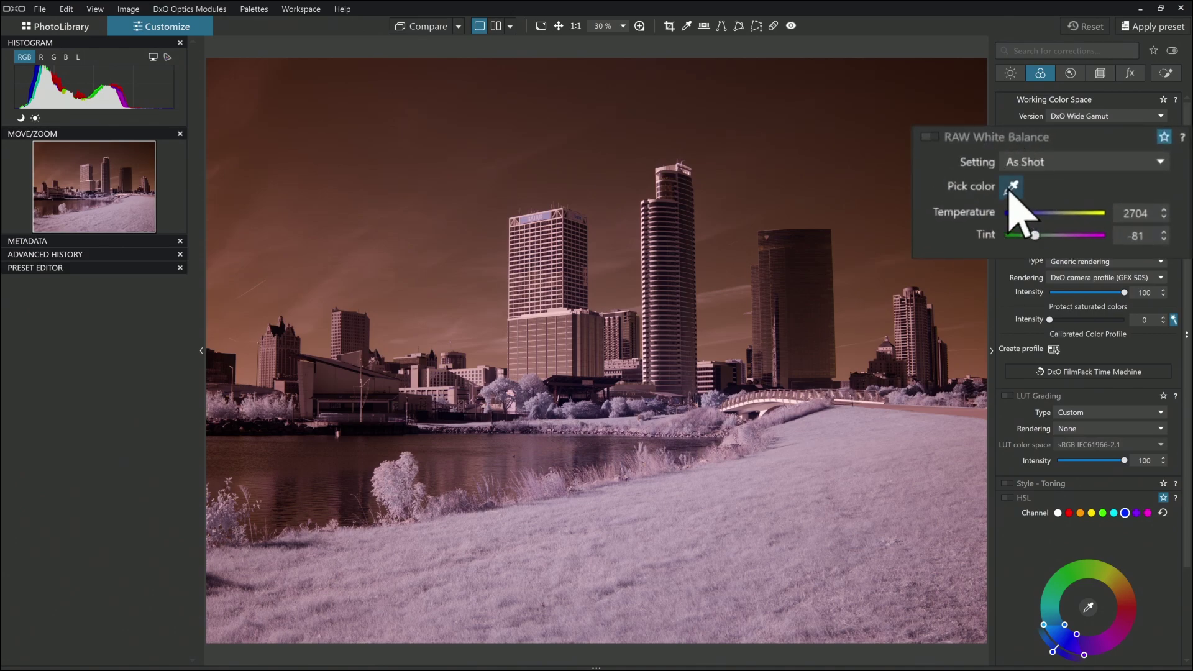
pyautogui.click(1012, 187)
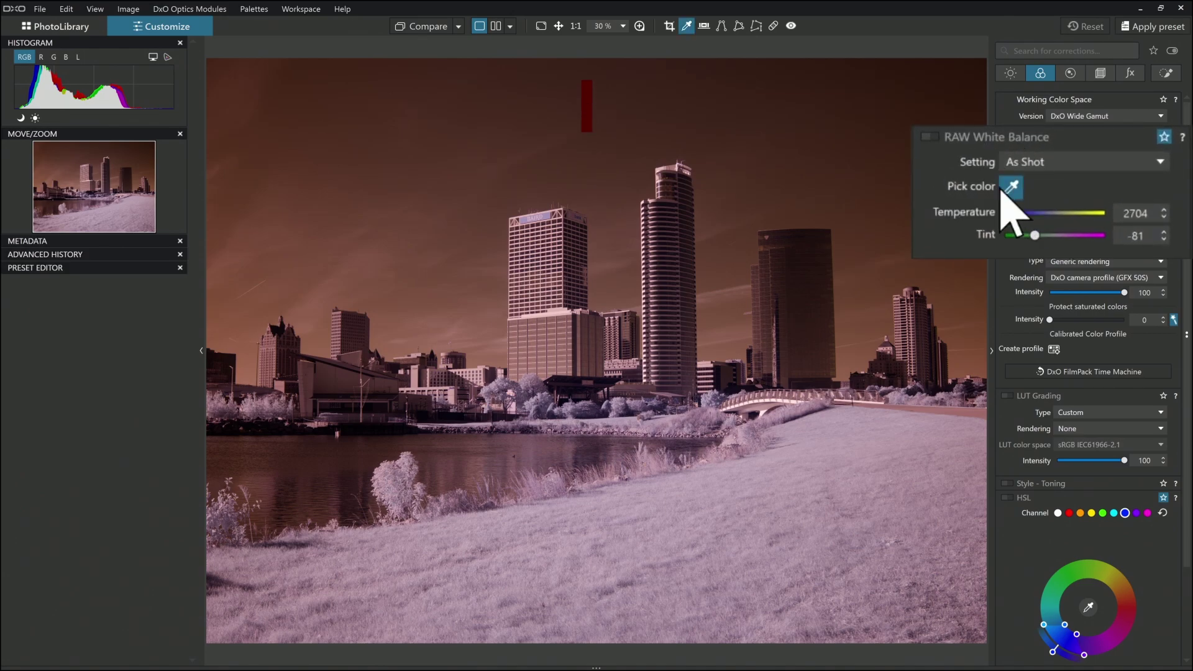
pyautogui.click(564, 309)
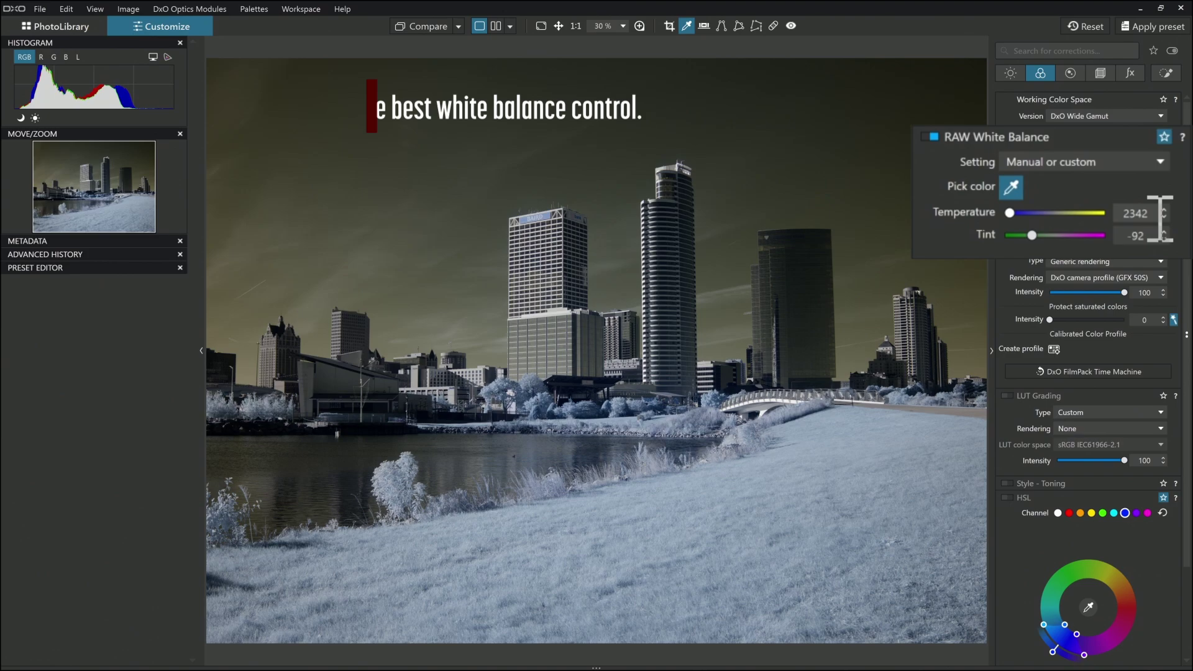
pyautogui.moveTo(1011, 217); pyautogui.dragTo(966, 219)
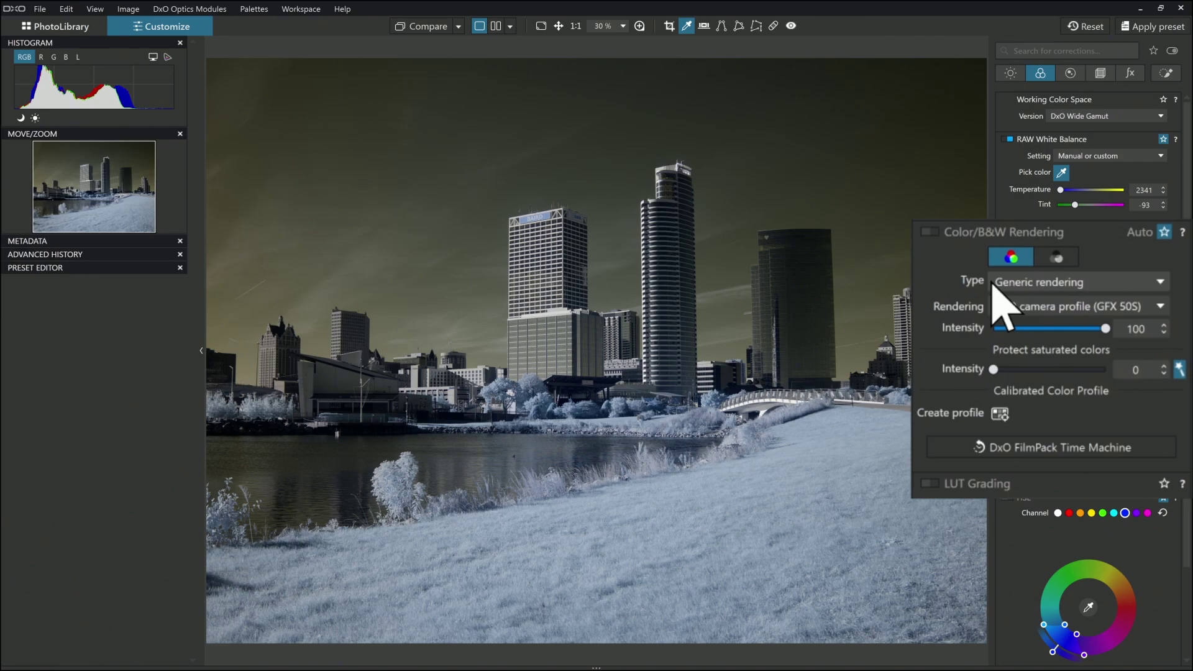
# Step: Set colour rendering to DCP Profile using Fujifilm GFX 50S Infrared Temp -100.dcp
pyautogui.click(1029, 287)
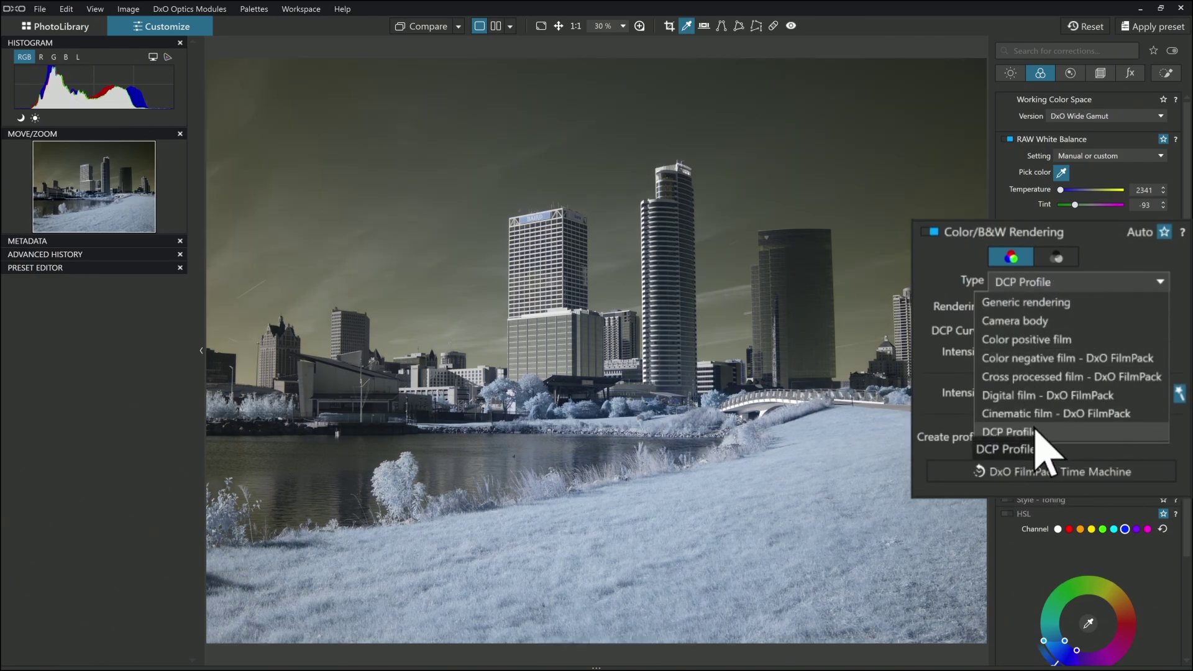
pyautogui.click(1036, 432)
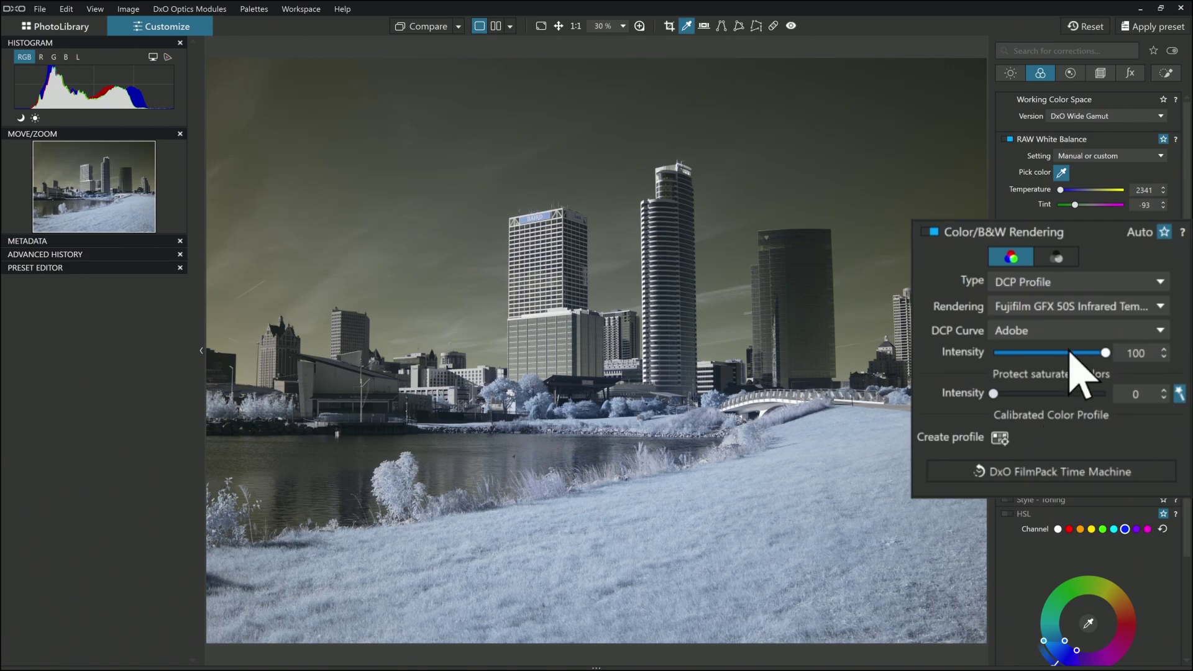
pyautogui.click(1053, 309)
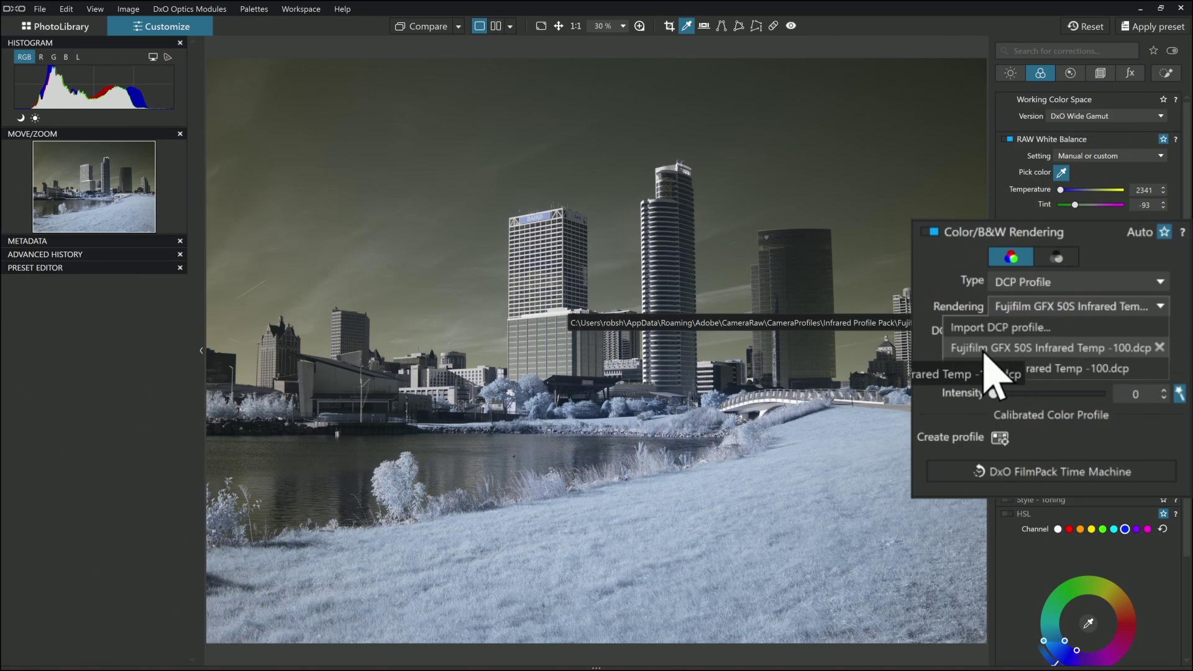
pyautogui.click(1051, 368)
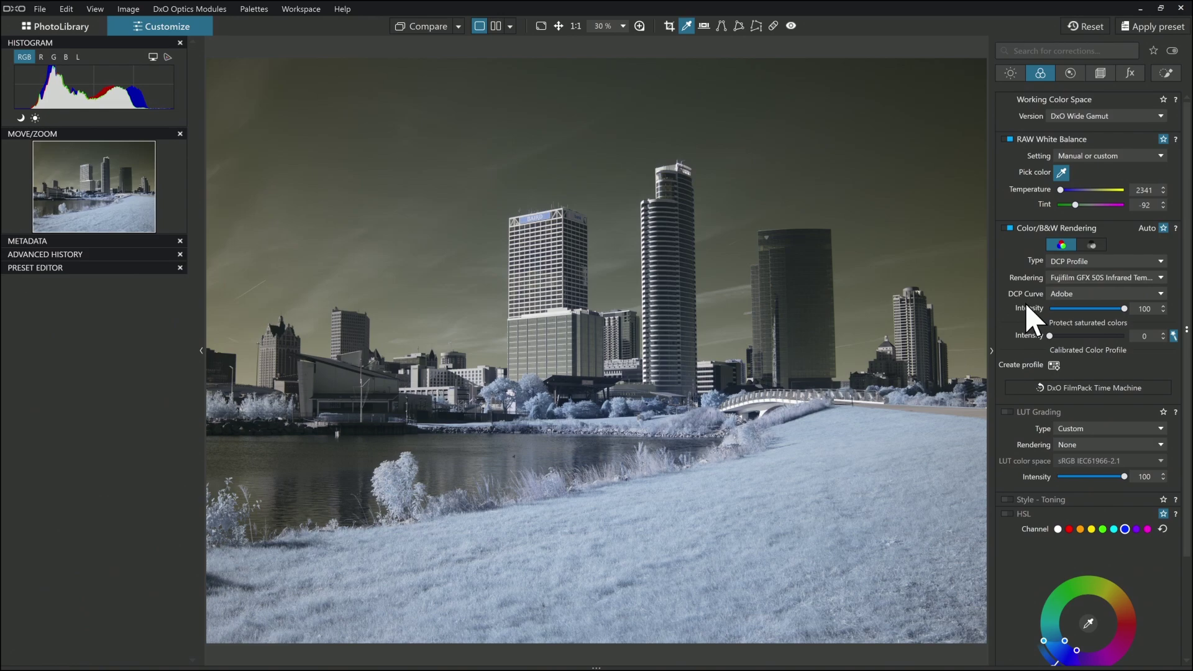
# Step: Scroll the Color panel down to the HSL palette and expand it
pyautogui.scroll(-3, 1063, 409)
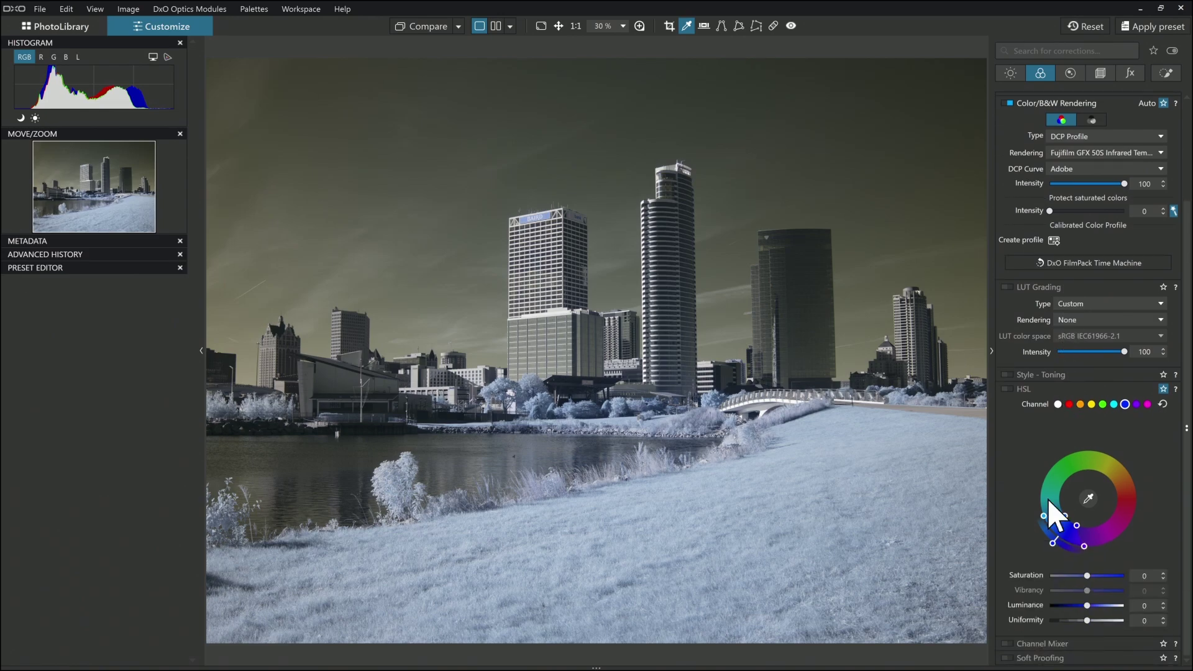
pyautogui.click(1044, 644)
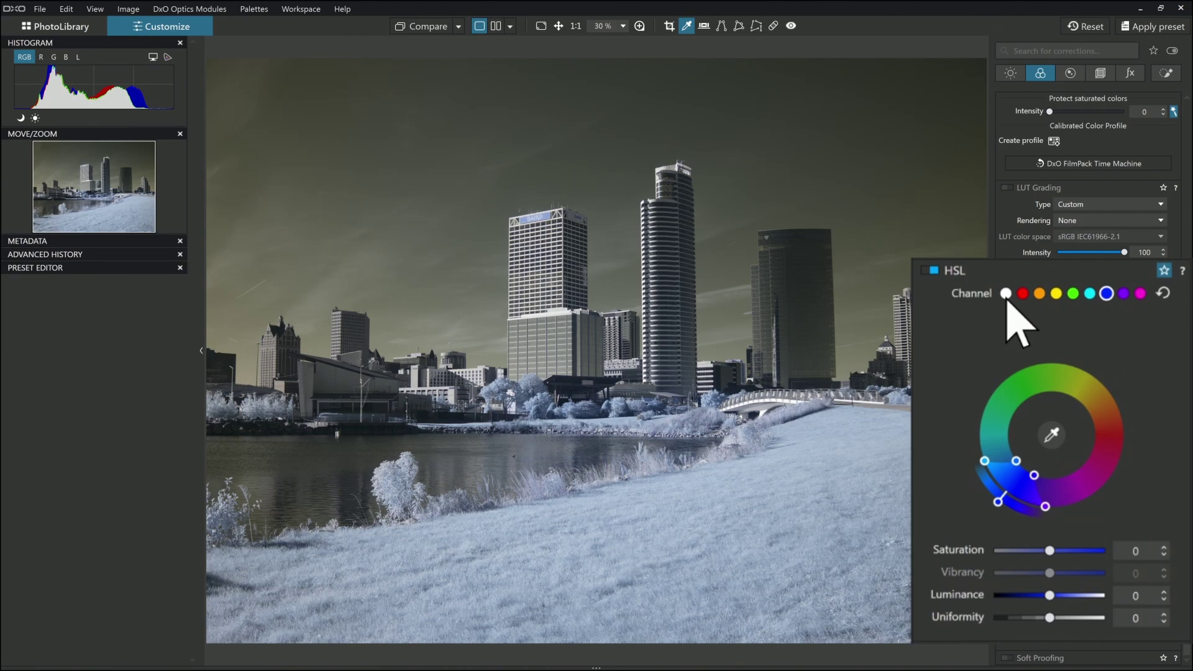
# Step: Rotate the All-channel hue on the HSL wheel so the sky turns blue and the grass pink
pyautogui.click(1006, 294)
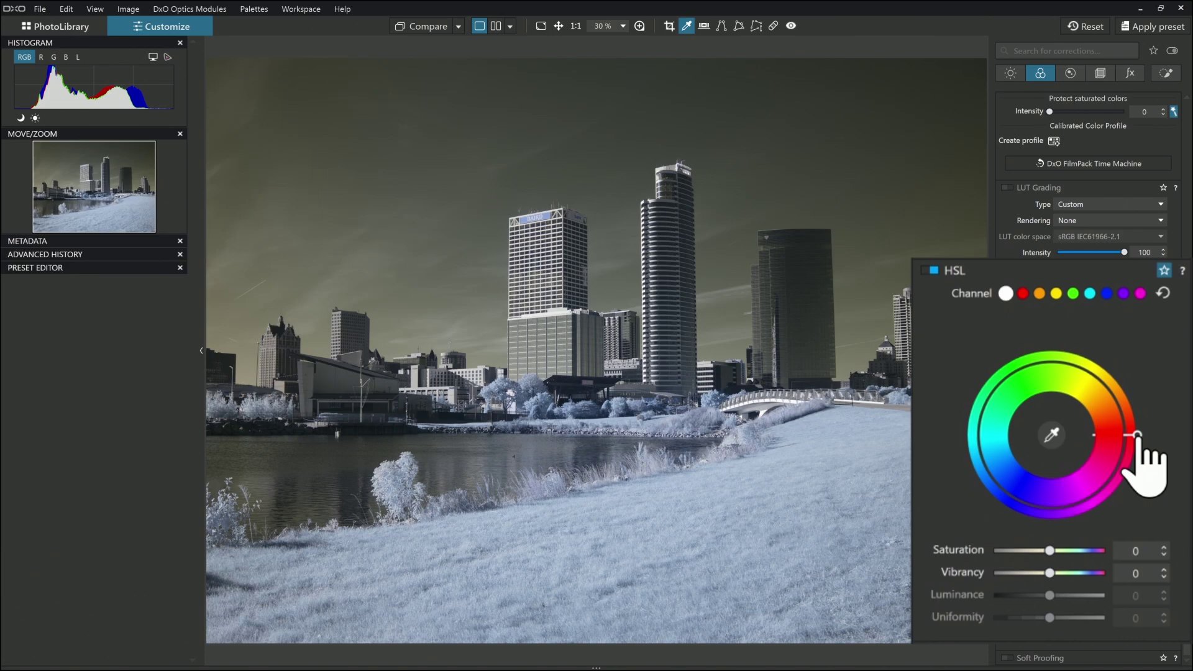
pyautogui.moveTo(1139, 436); pyautogui.dragTo(944, 471)
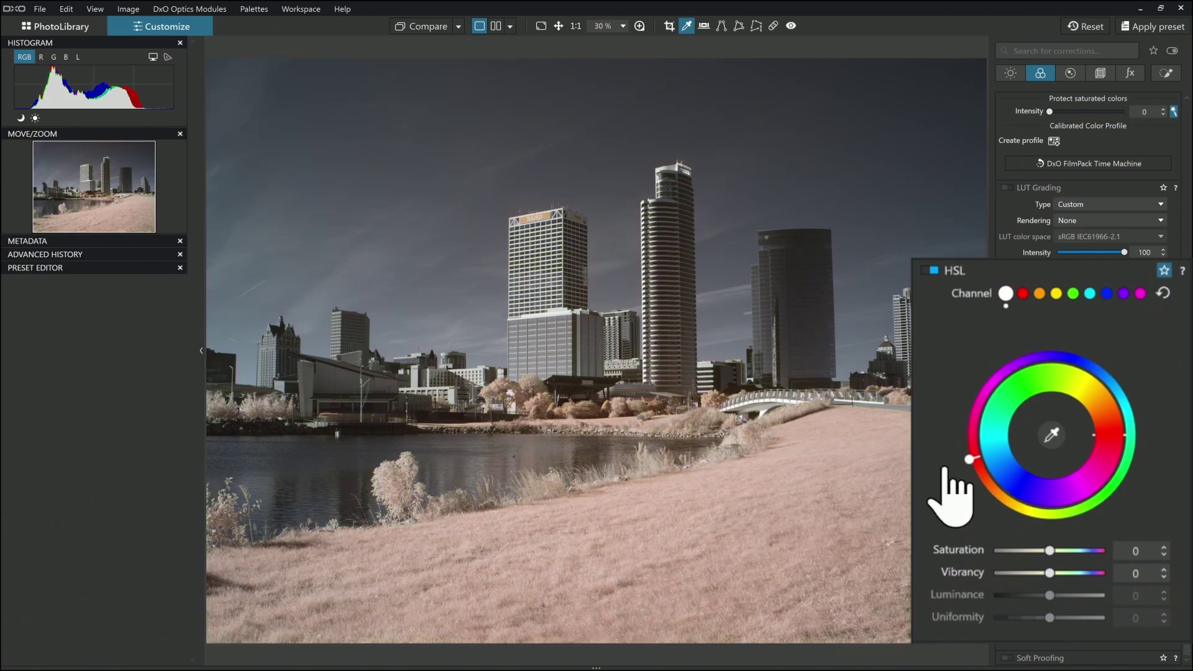
pyautogui.moveTo(945, 471); pyautogui.dragTo(949, 480)
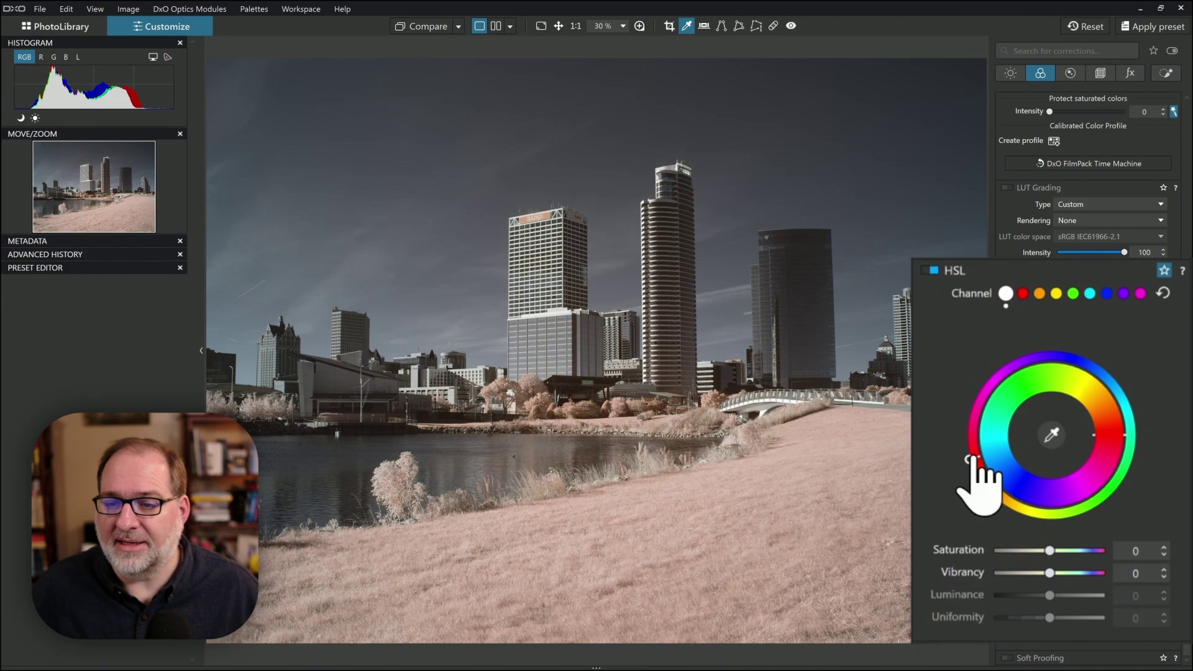
# Step: Target the sky's blue range, widen it slightly, and set Saturation 38, Luminance 22, Uniformity 3
pyautogui.click(1053, 436)
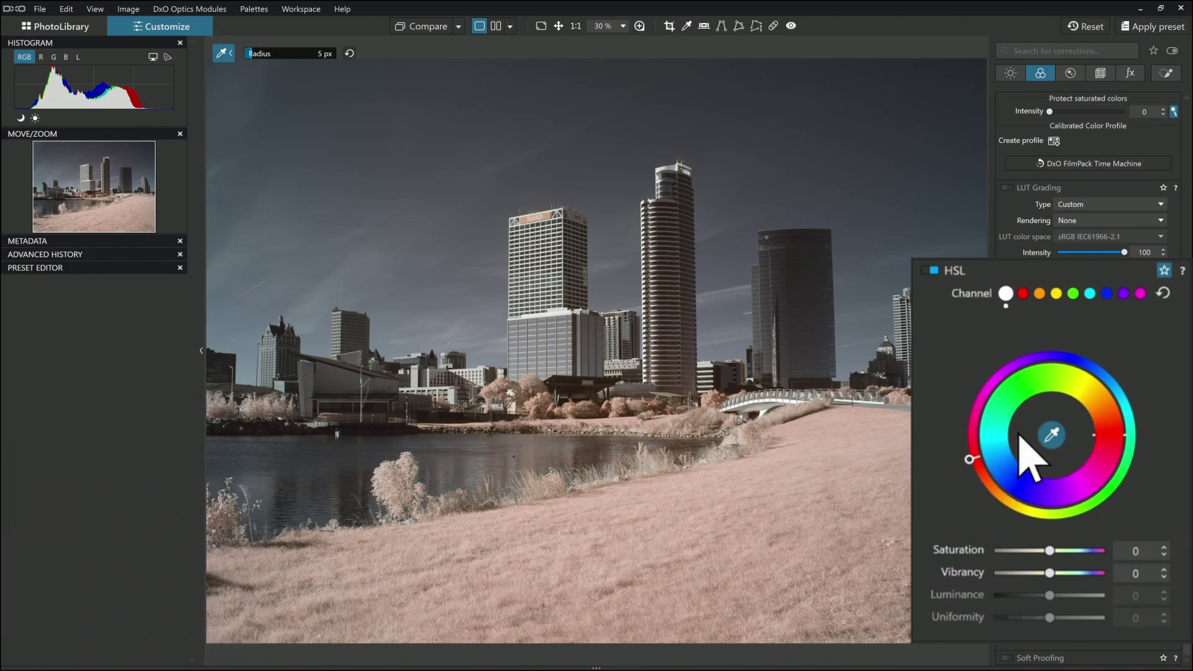
pyautogui.click(760, 160)
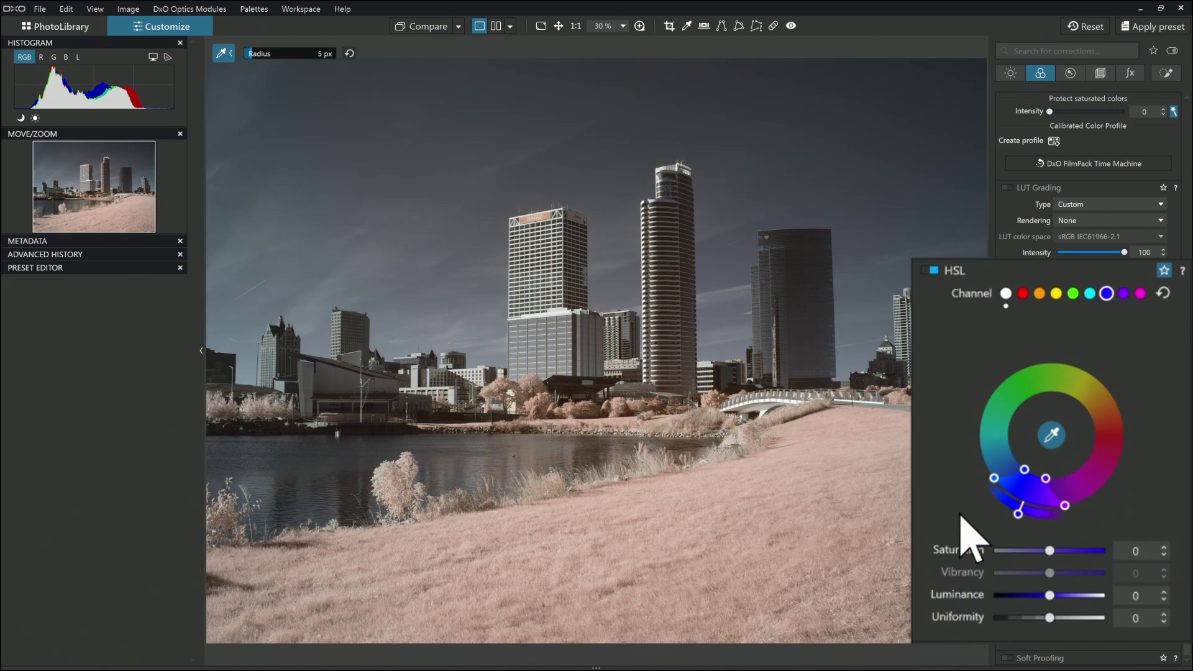
pyautogui.click(1018, 512)
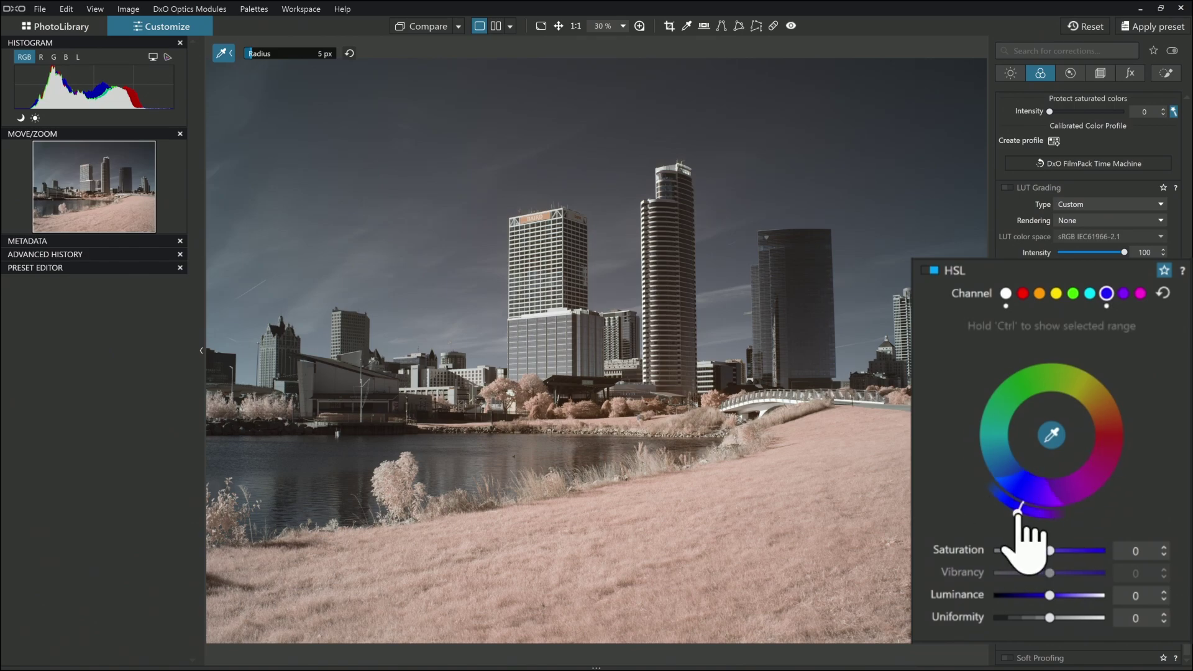
pyautogui.moveTo(1017, 508)
pyautogui.mouseDown()
pyautogui.moveTo(981, 476)
pyautogui.moveTo(1011, 511)
pyautogui.moveTo(1044, 516)
pyautogui.moveTo(994, 497)
pyautogui.moveTo(1010, 510)
pyautogui.mouseUp()
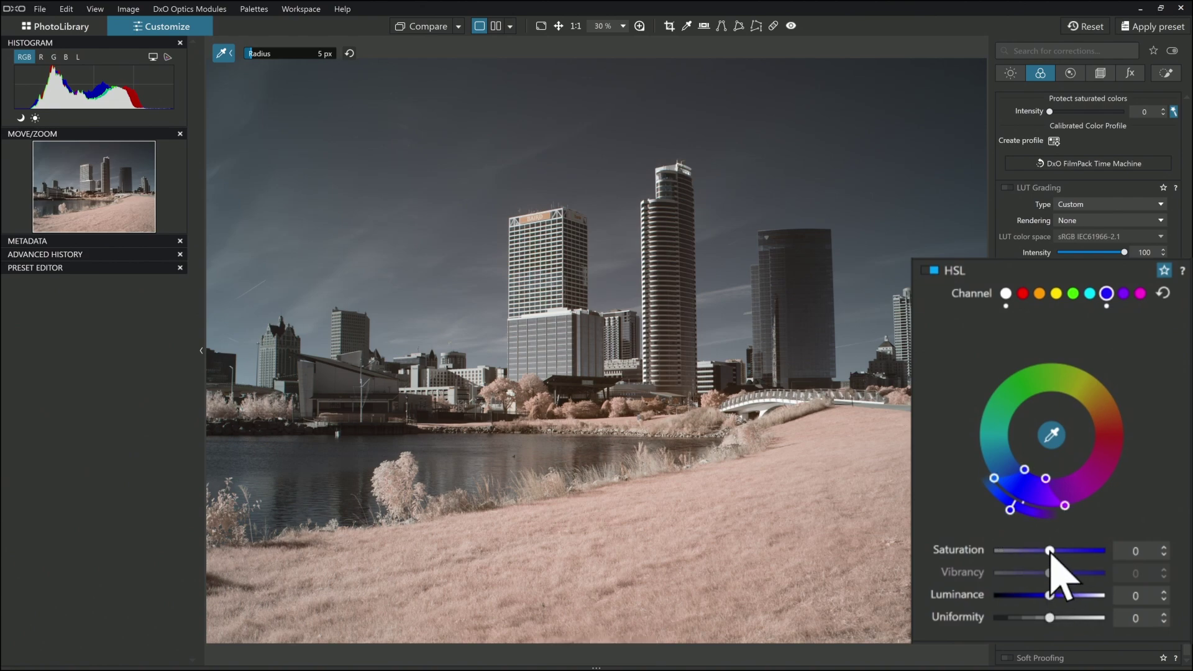
pyautogui.moveTo(1050, 551); pyautogui.dragTo(1075, 551)
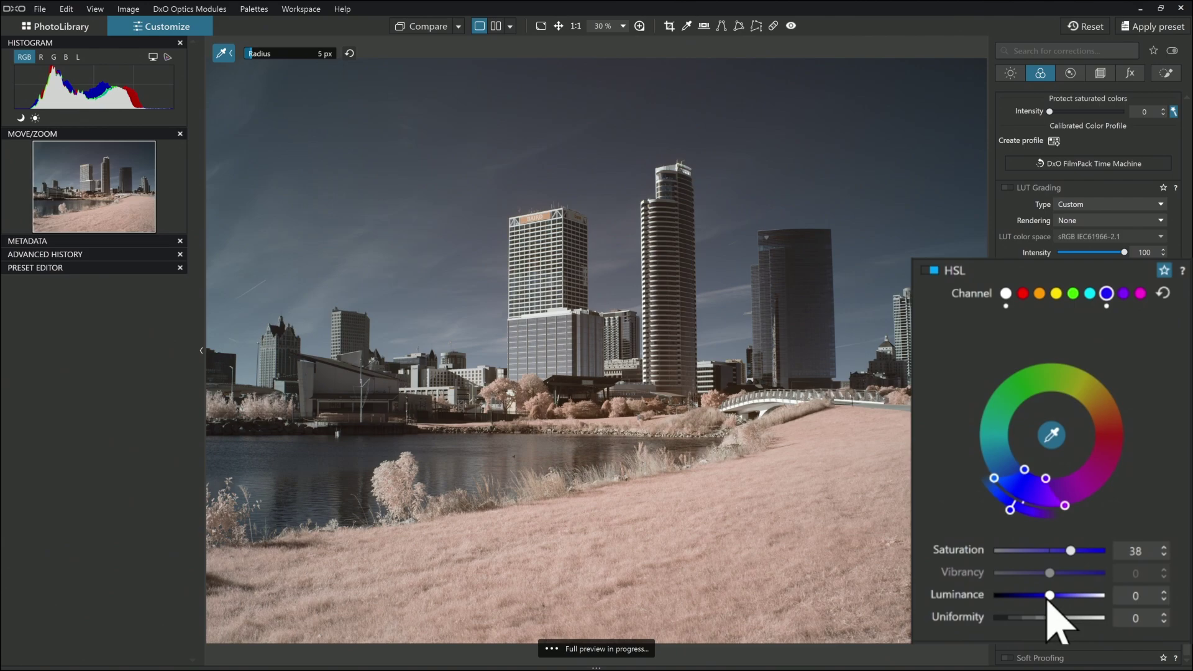
pyautogui.moveTo(1049, 600); pyautogui.dragTo(1084, 617)
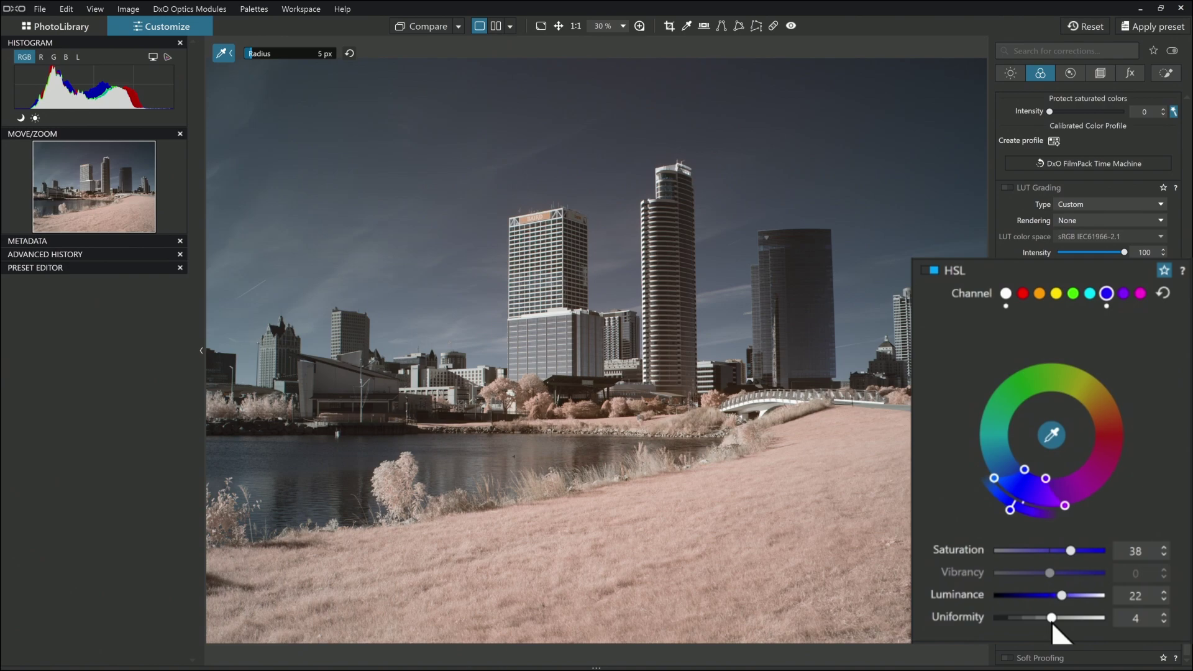
pyautogui.moveTo(1053, 619); pyautogui.dragTo(1057, 624)
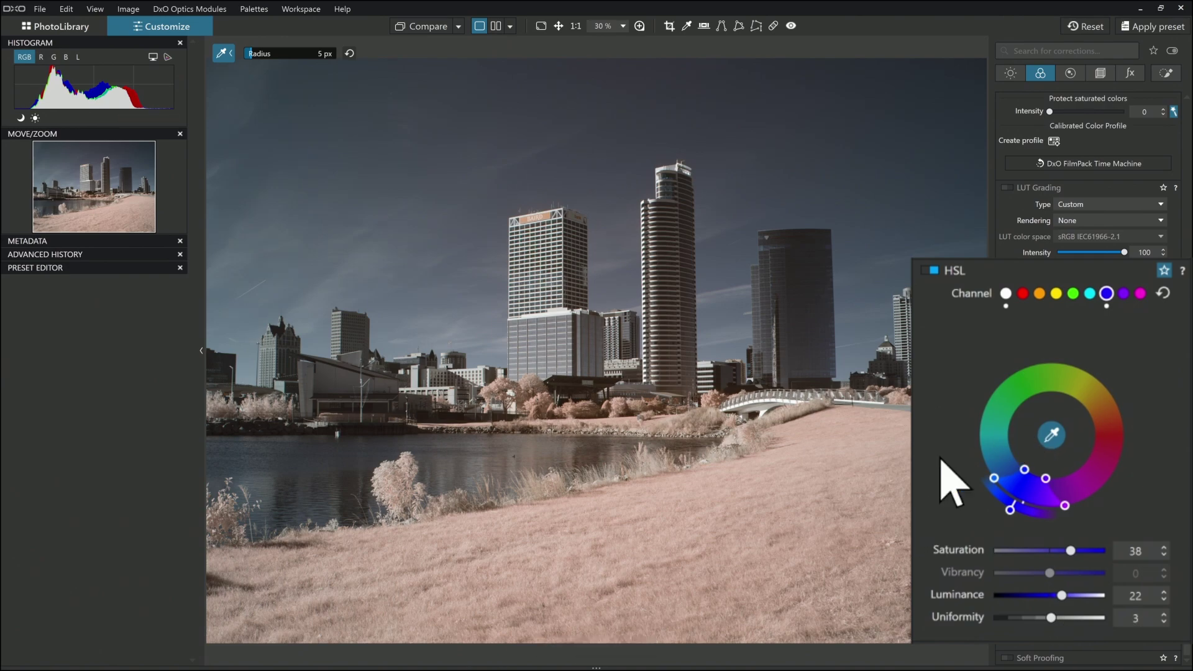
# Step: Sample the grass, shift its hue toward magenta, then set Saturation 25 and Luminance -24
pyautogui.click(760, 514)
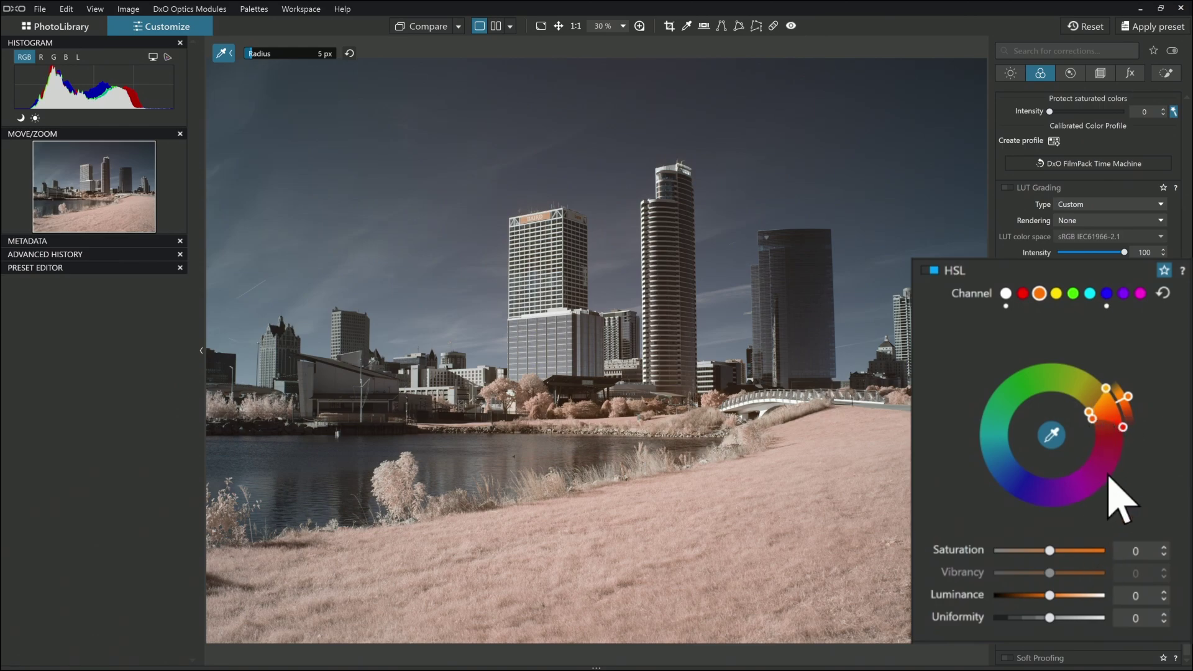
pyautogui.moveTo(1127, 407); pyautogui.dragTo(1135, 437)
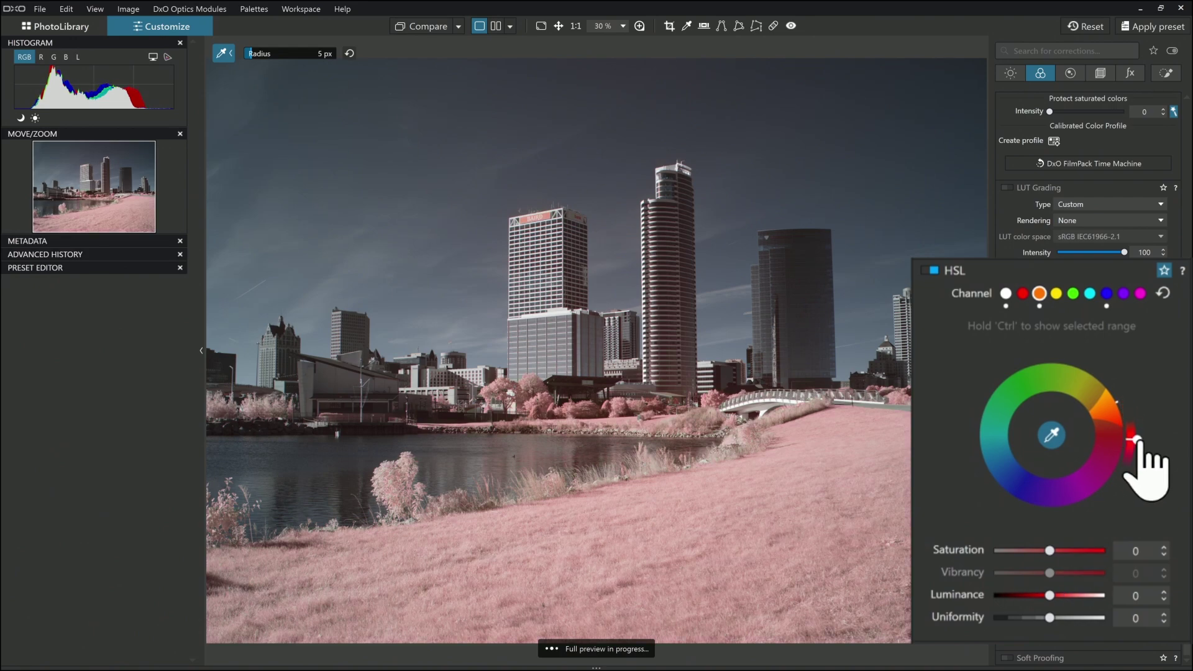
pyautogui.moveTo(1132, 455); pyautogui.dragTo(1141, 418)
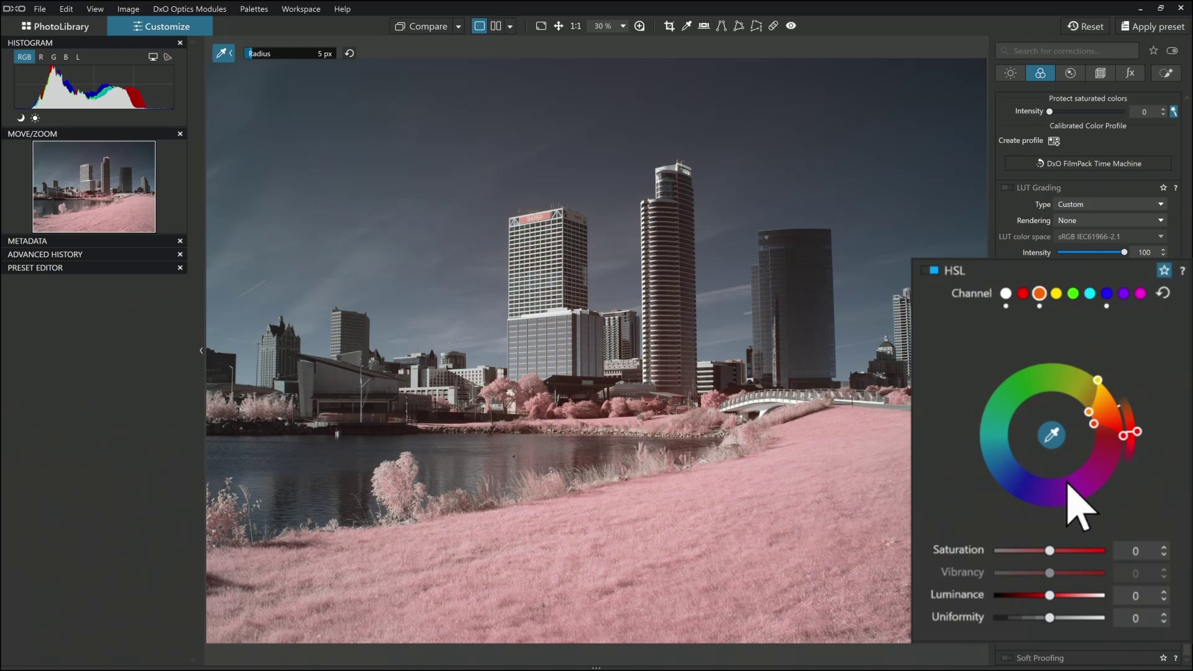
pyautogui.moveTo(1050, 551)
pyautogui.mouseDown()
pyautogui.moveTo(1075, 551)
pyautogui.moveTo(1064, 551)
pyautogui.mouseUp()
pyautogui.moveTo(1049, 595); pyautogui.dragTo(1035, 618)
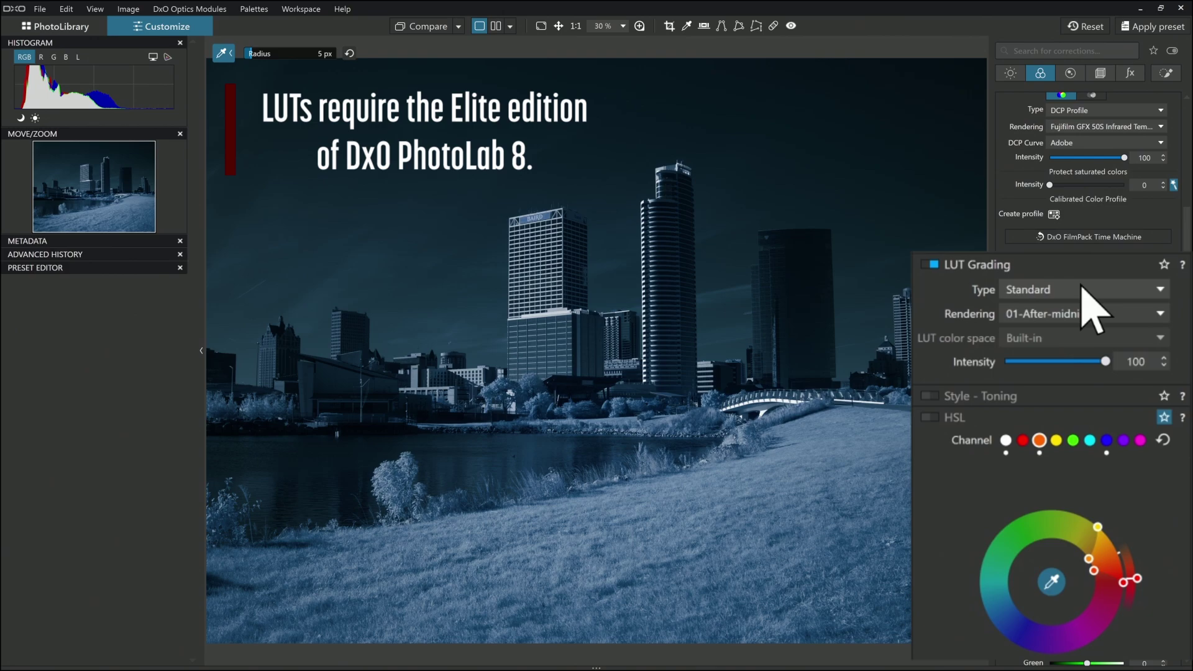
# Step: Switch LUT Grading to custom LUT files and preview the Pink, Sky and Amber LUTs, stopping on Rose.cube
pyautogui.click(1082, 289)
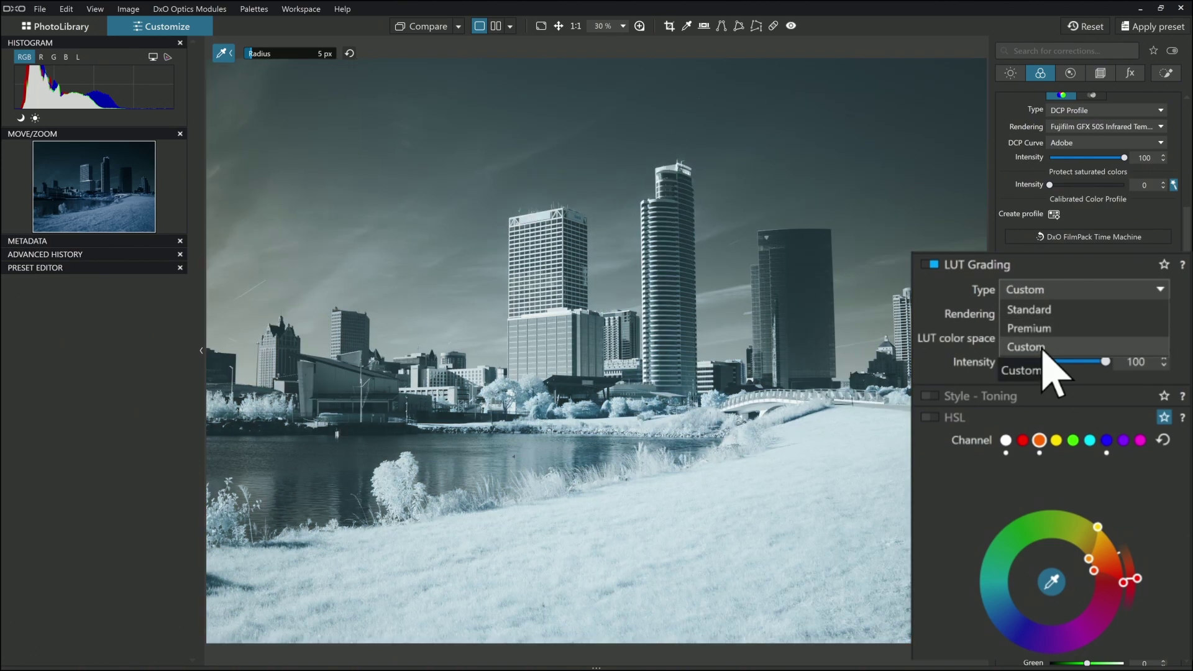
pyautogui.click(1044, 347)
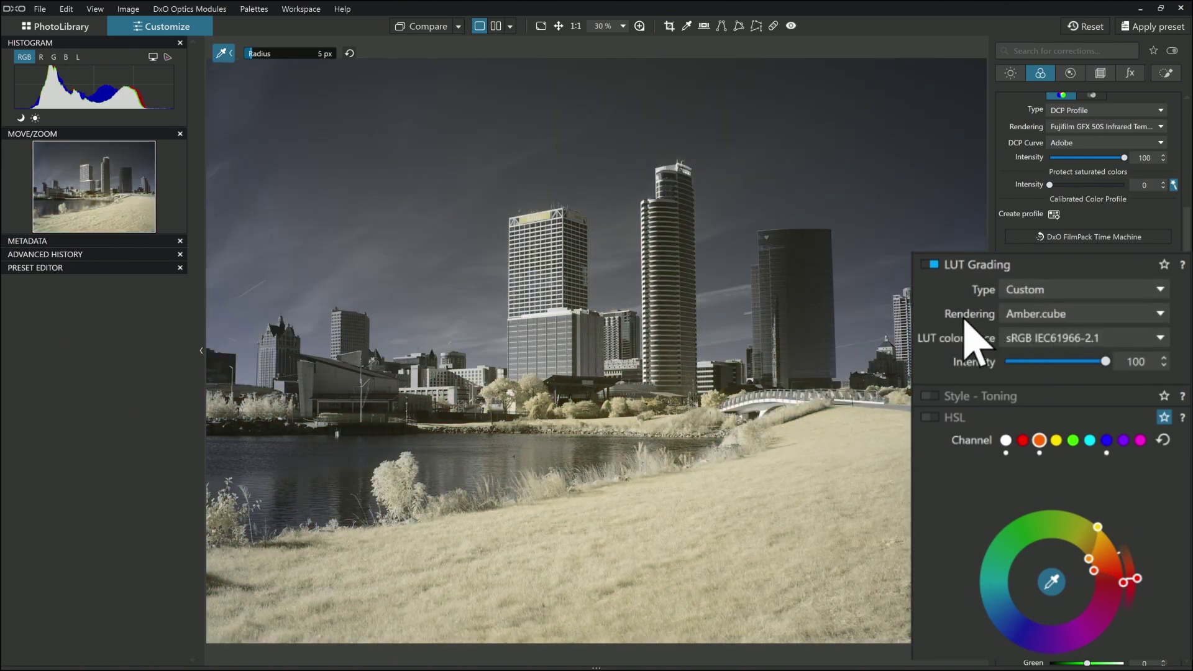
pyautogui.click(1106, 317)
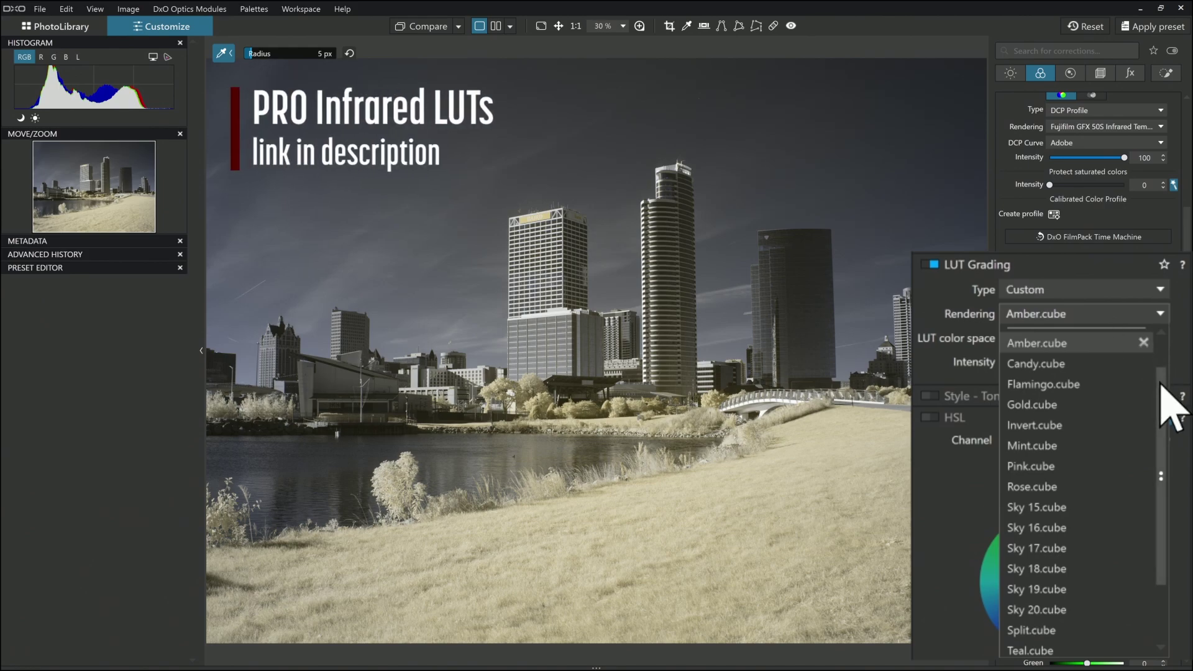
pyautogui.scroll(-1, 1162, 422)
pyautogui.scroll(2, 1161, 404)
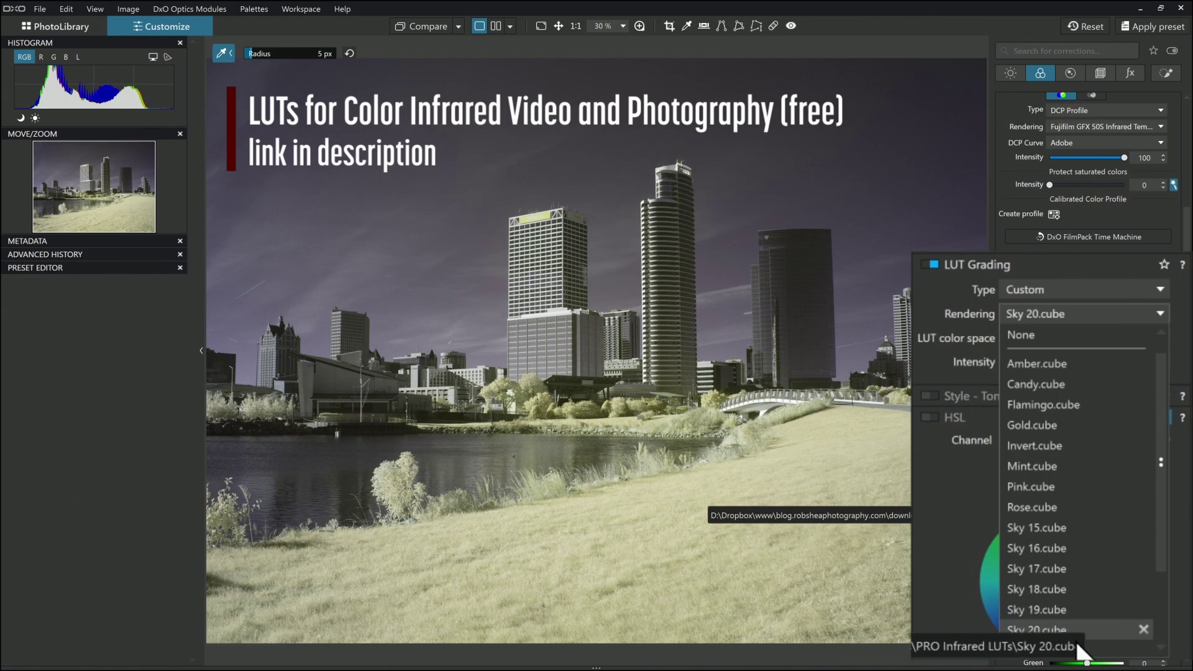
pyautogui.scroll(-1, 1163, 501)
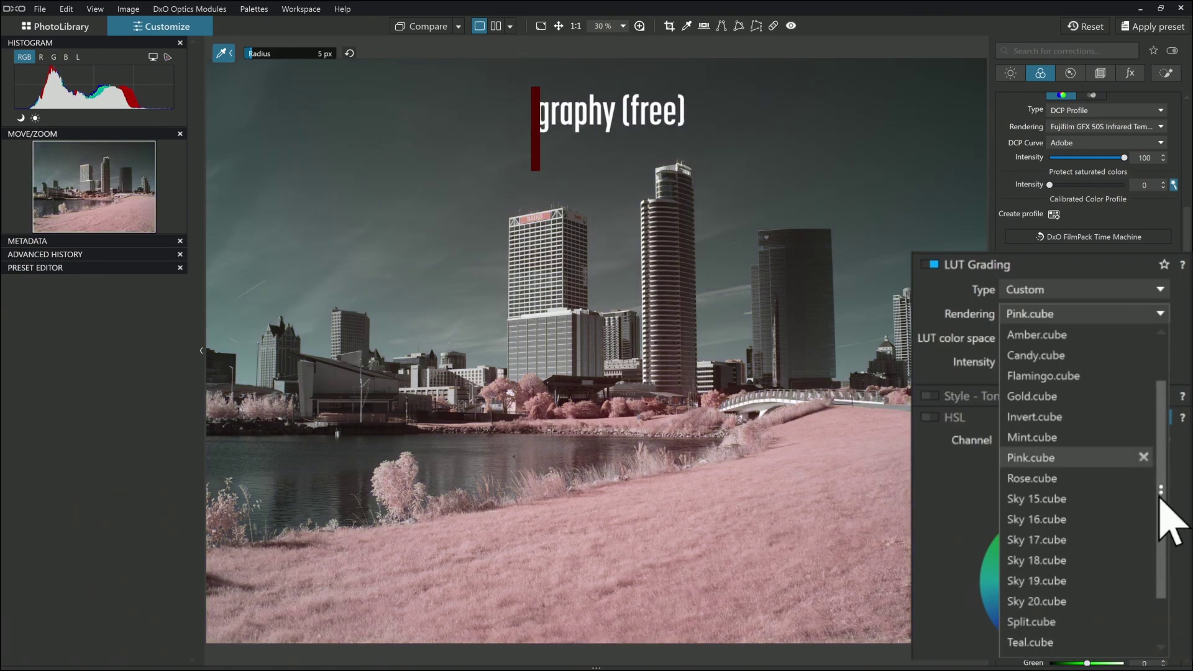
pyautogui.moveTo(1161, 500); pyautogui.dragTo(1164, 561)
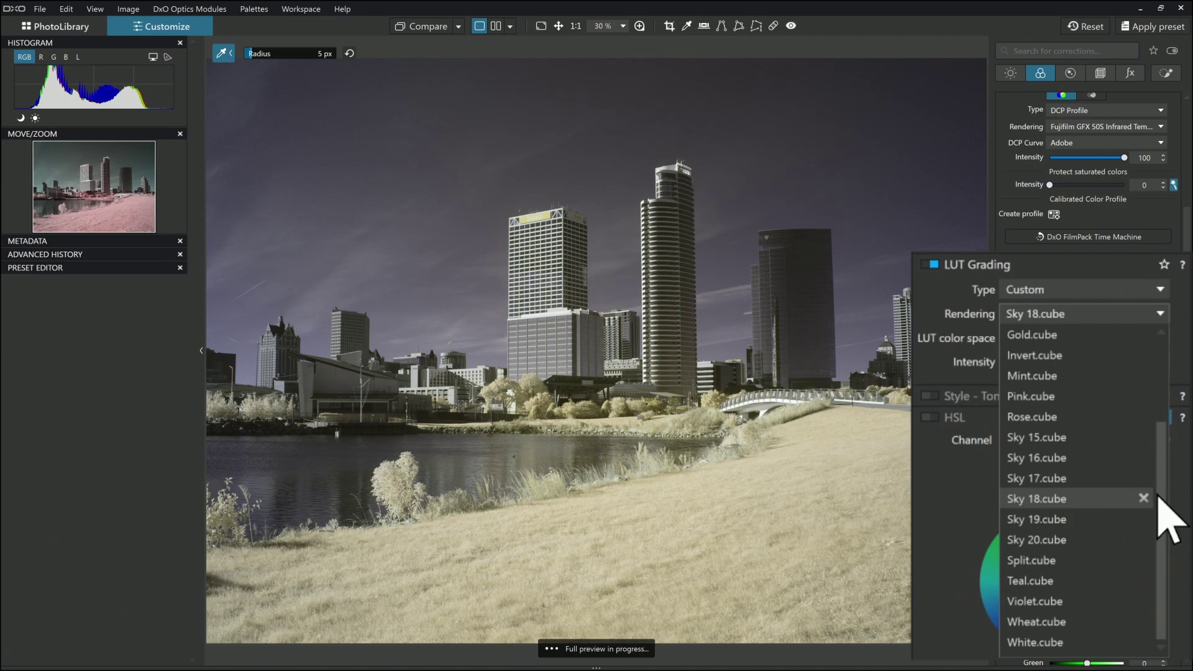
pyautogui.moveTo(1157, 488); pyautogui.dragTo(1158, 436)
pyautogui.scroll(1, 1157, 437)
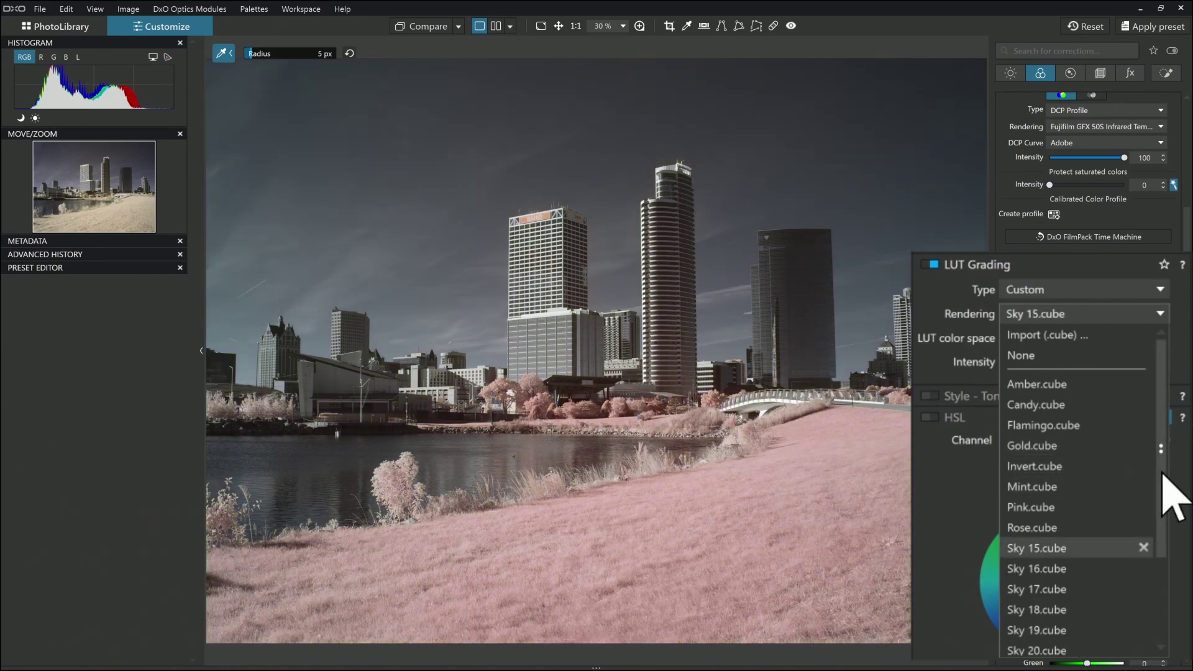
pyautogui.moveTo(1164, 493); pyautogui.dragTo(1169, 357)
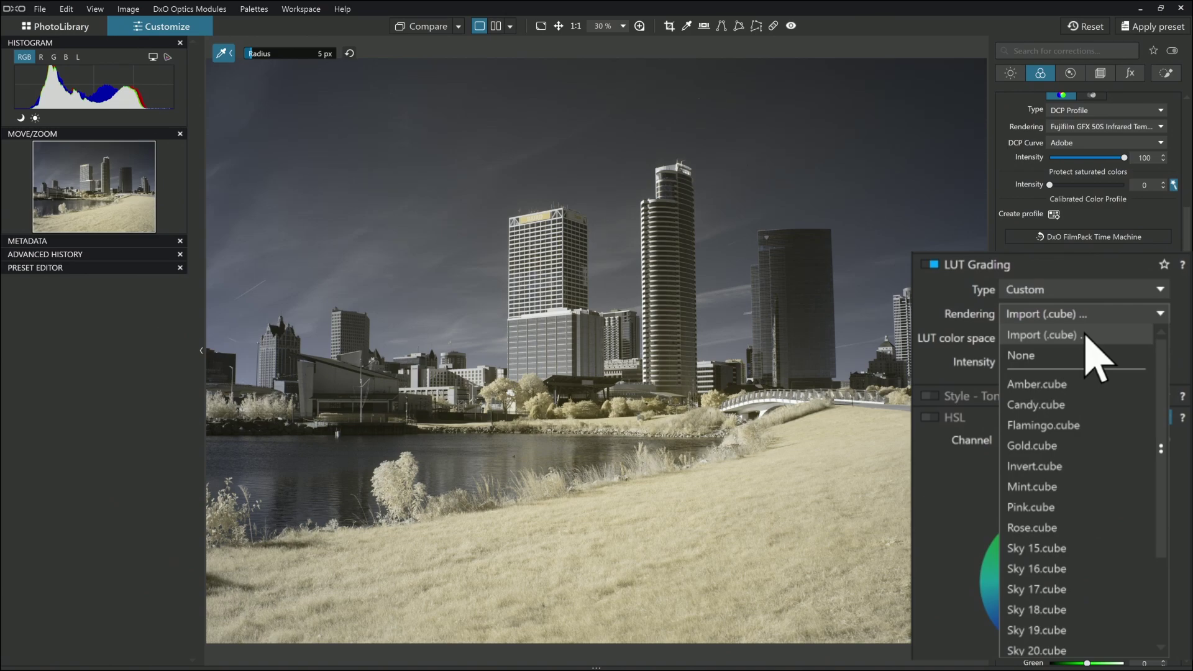
pyautogui.moveTo(1160, 373); pyautogui.dragTo(1173, 418)
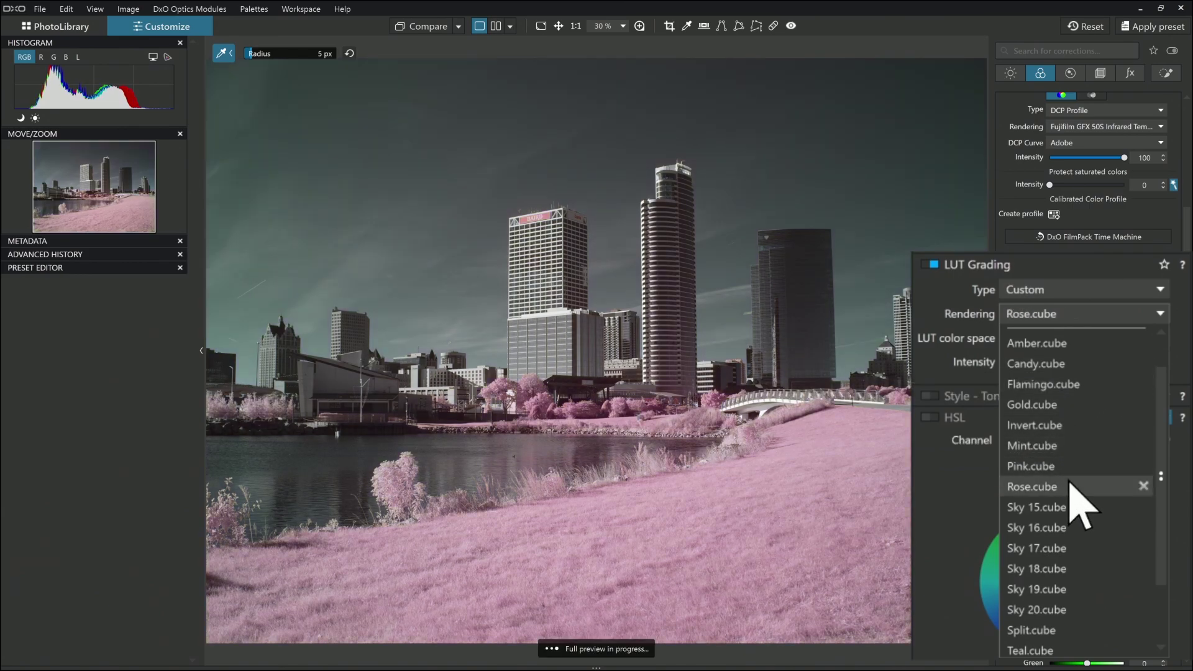
# Step: Confirm Rose.cube as the LUT and expand the Tone Curve palette under Light corrections
pyautogui.click(1078, 488)
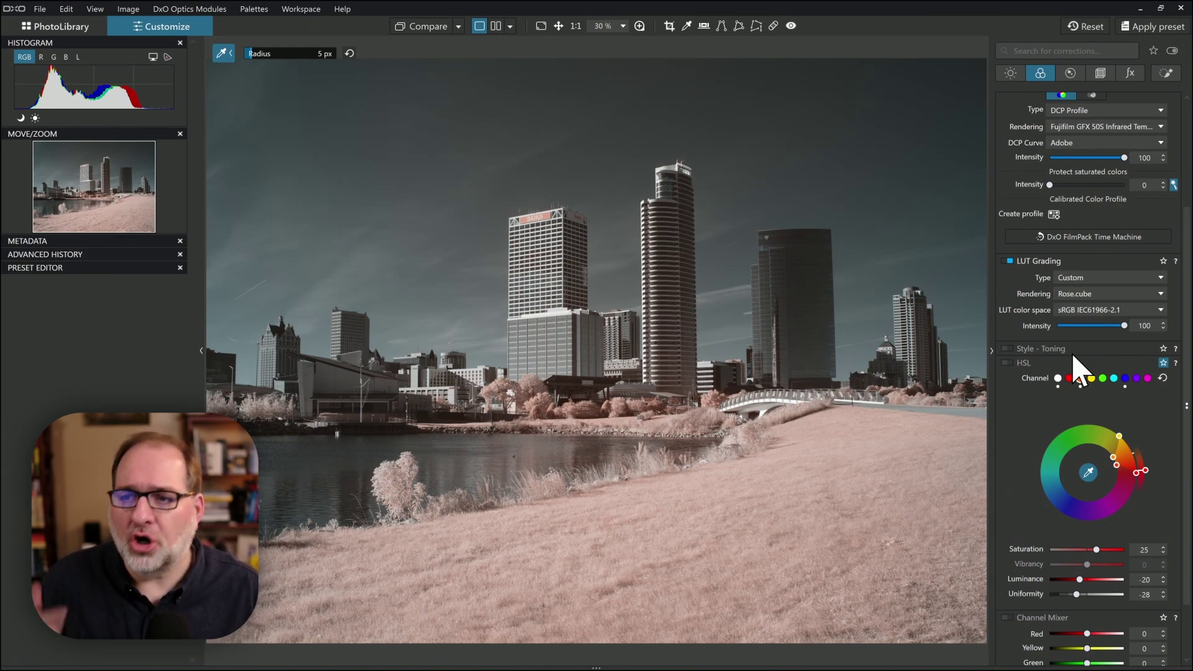
pyautogui.click(1011, 75)
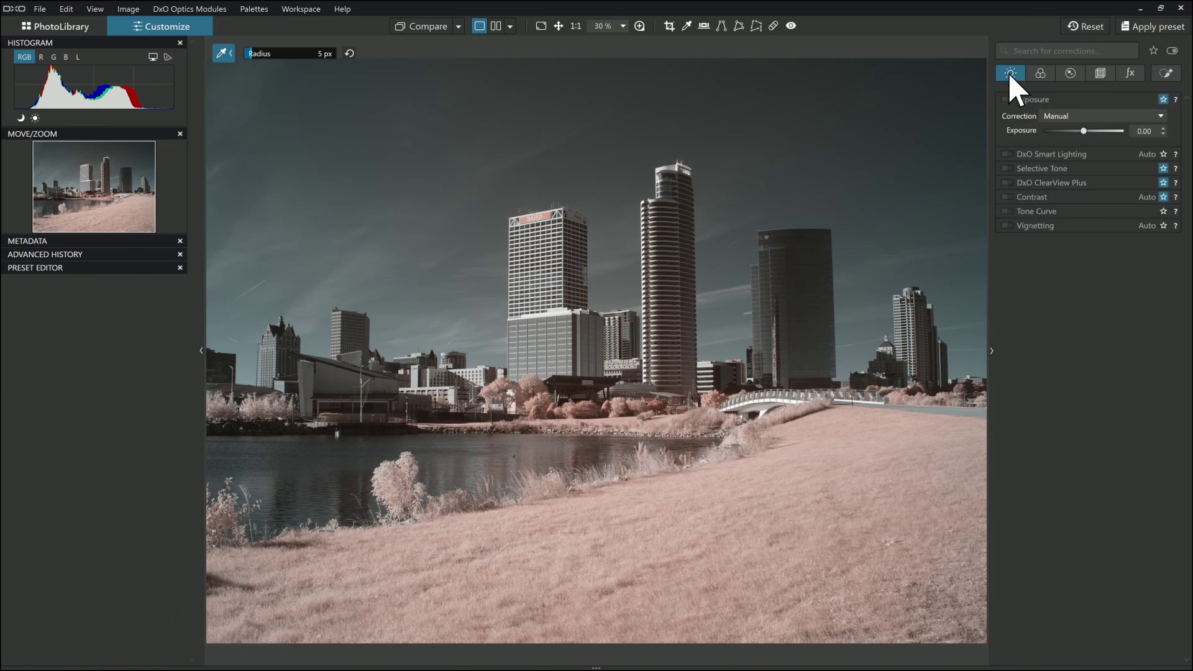
pyautogui.click(1035, 211)
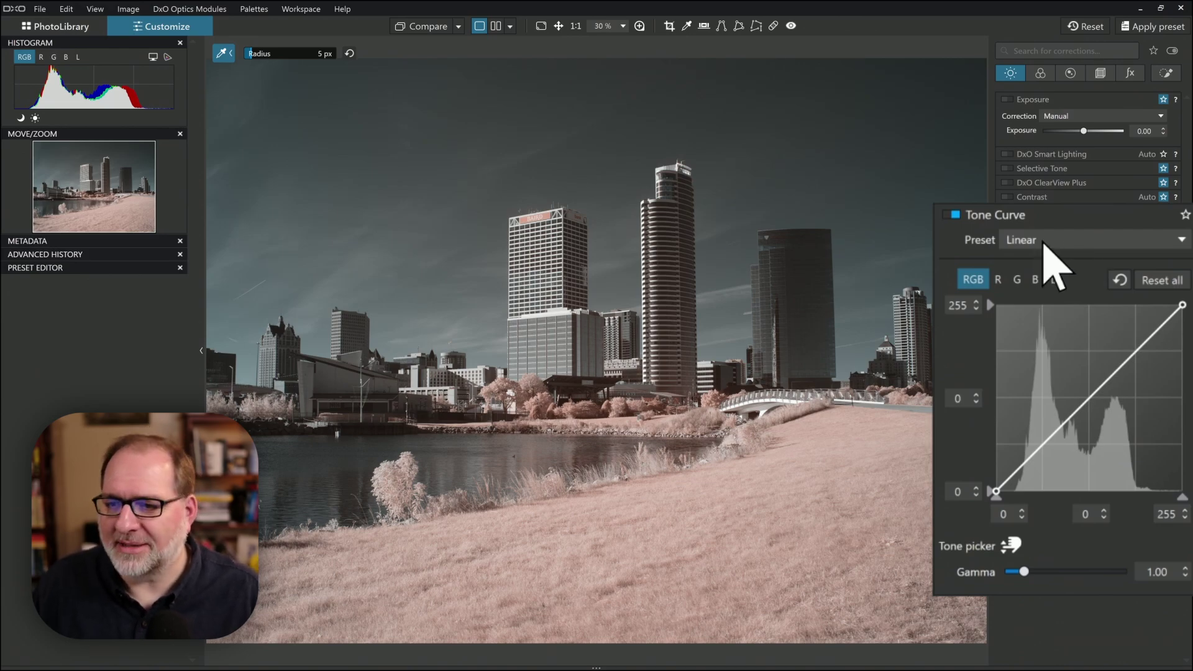
# Step: Compare the Light and Medium Contrast (RGB) tone-curve presets, settling on Light Contrast (Luma)
pyautogui.click(1083, 243)
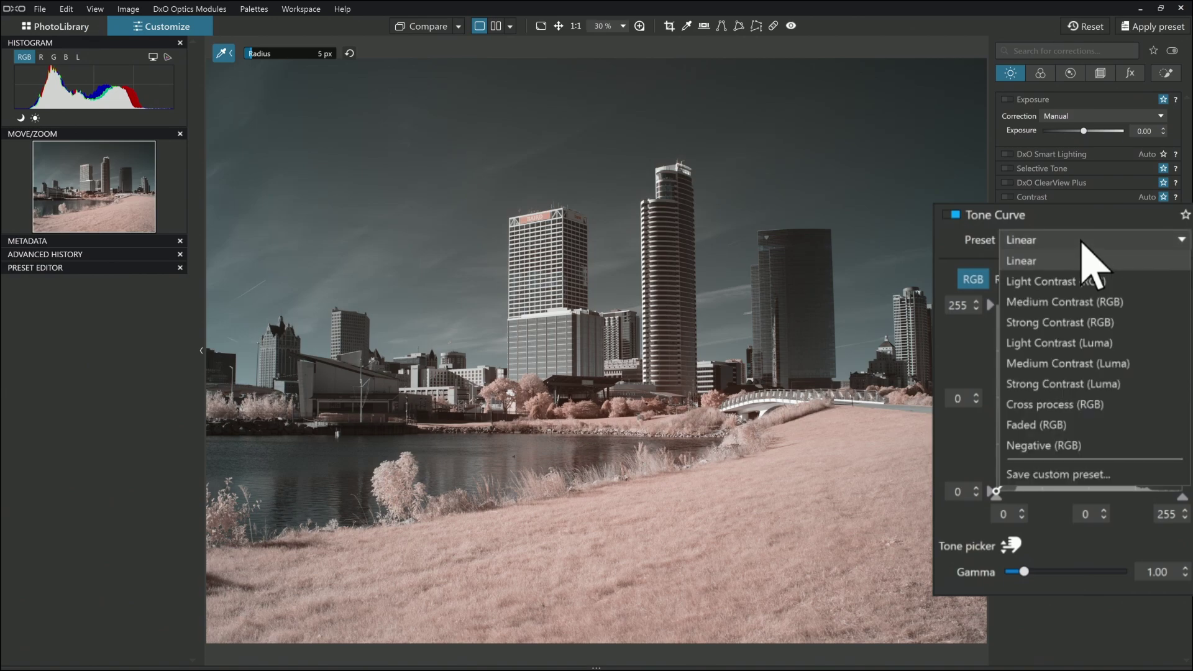
pyautogui.click(1144, 285)
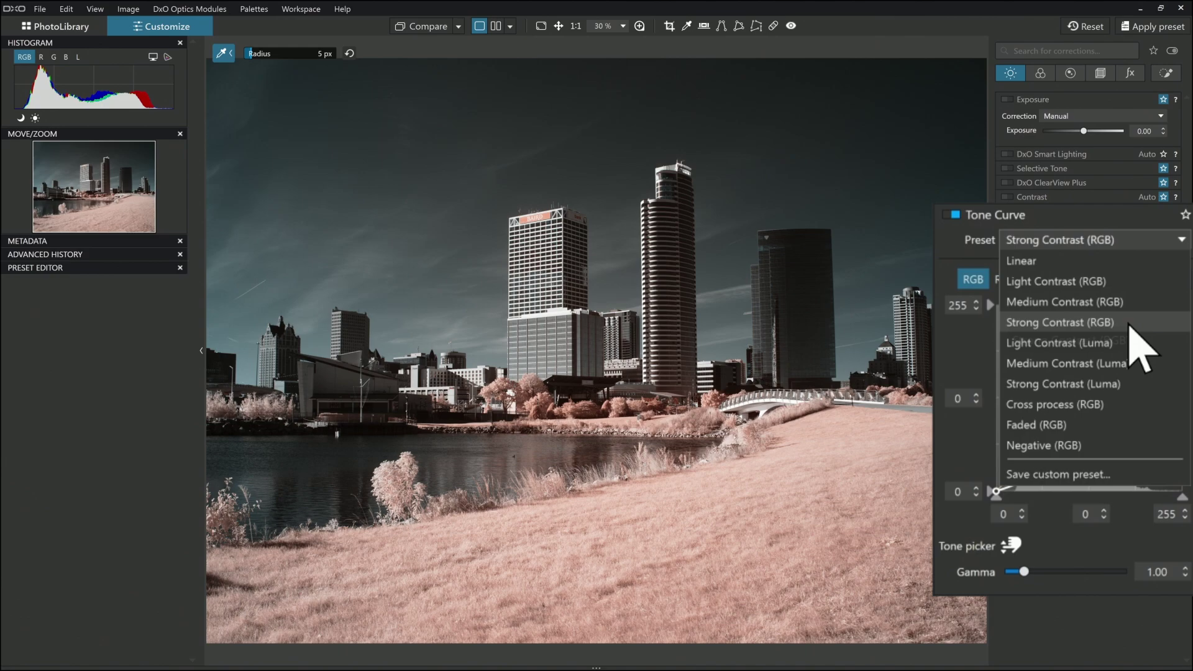
pyautogui.click(1118, 281)
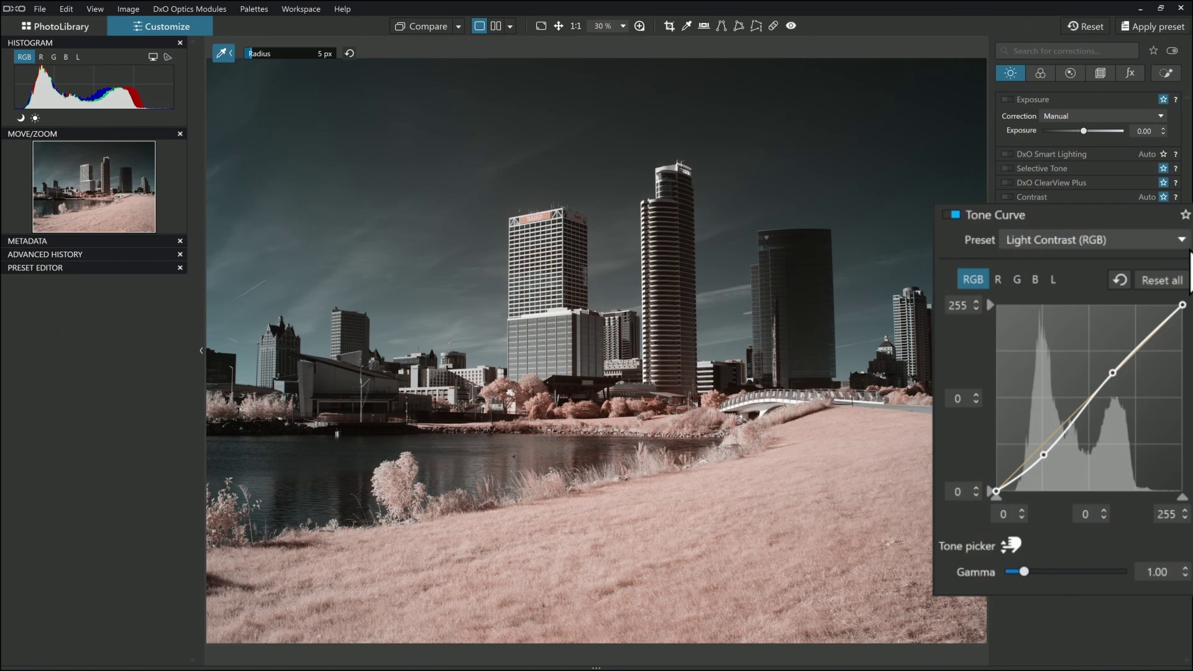
pyautogui.click(1181, 241)
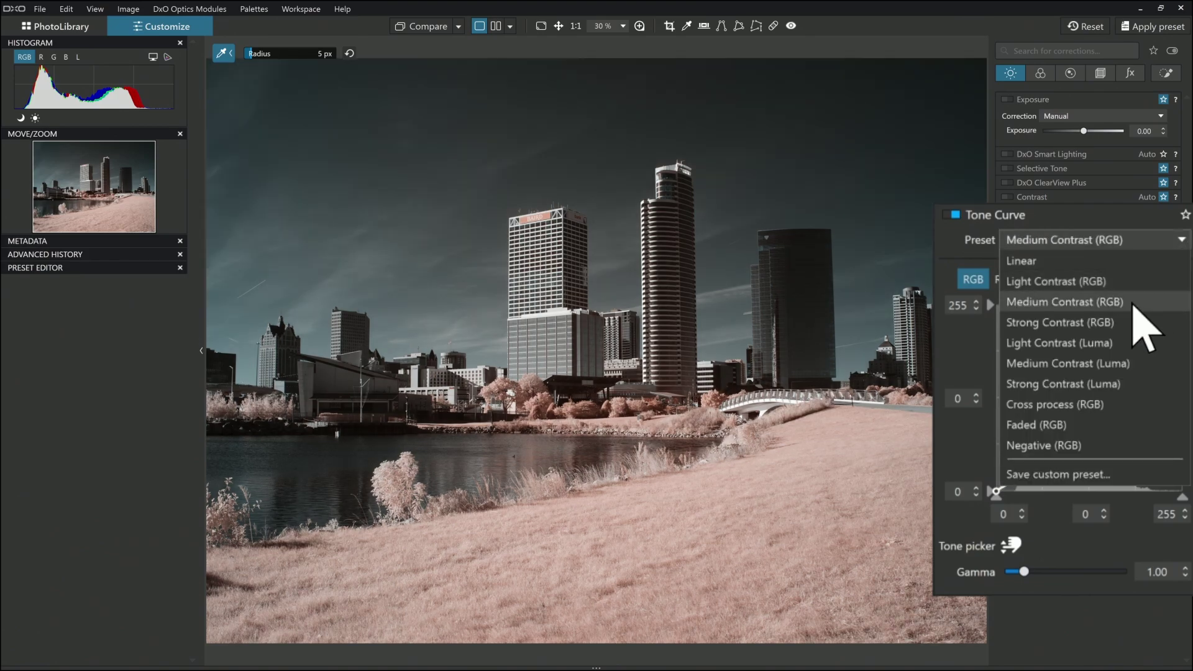
pyautogui.click(1133, 303)
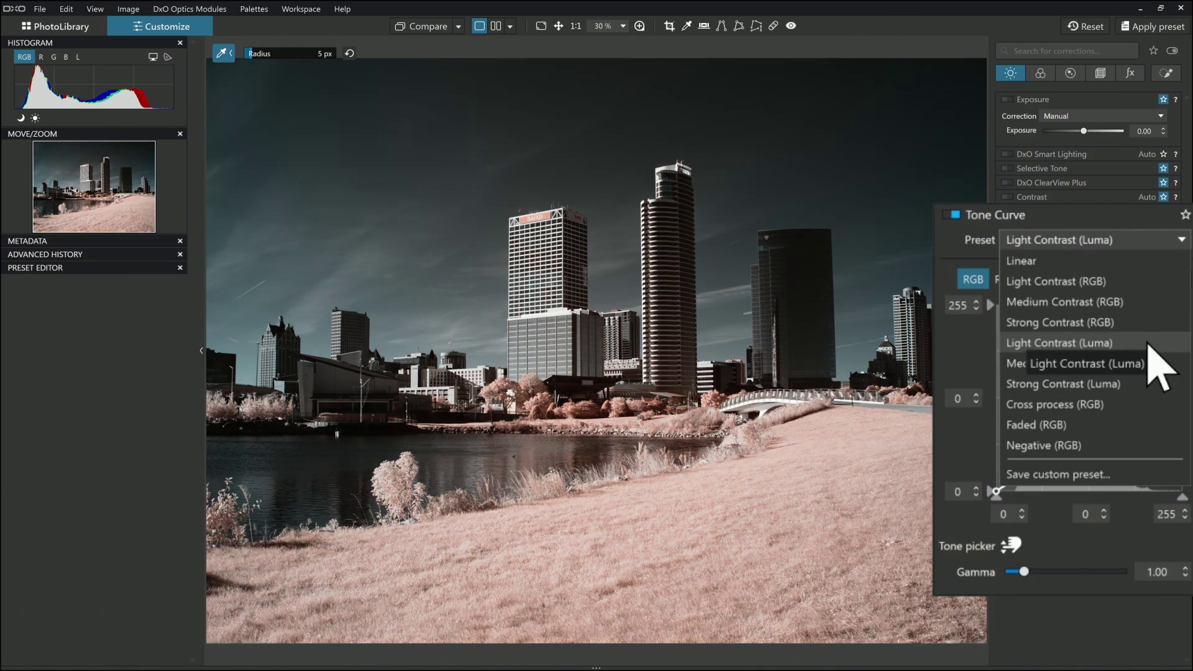
pyautogui.click(1150, 343)
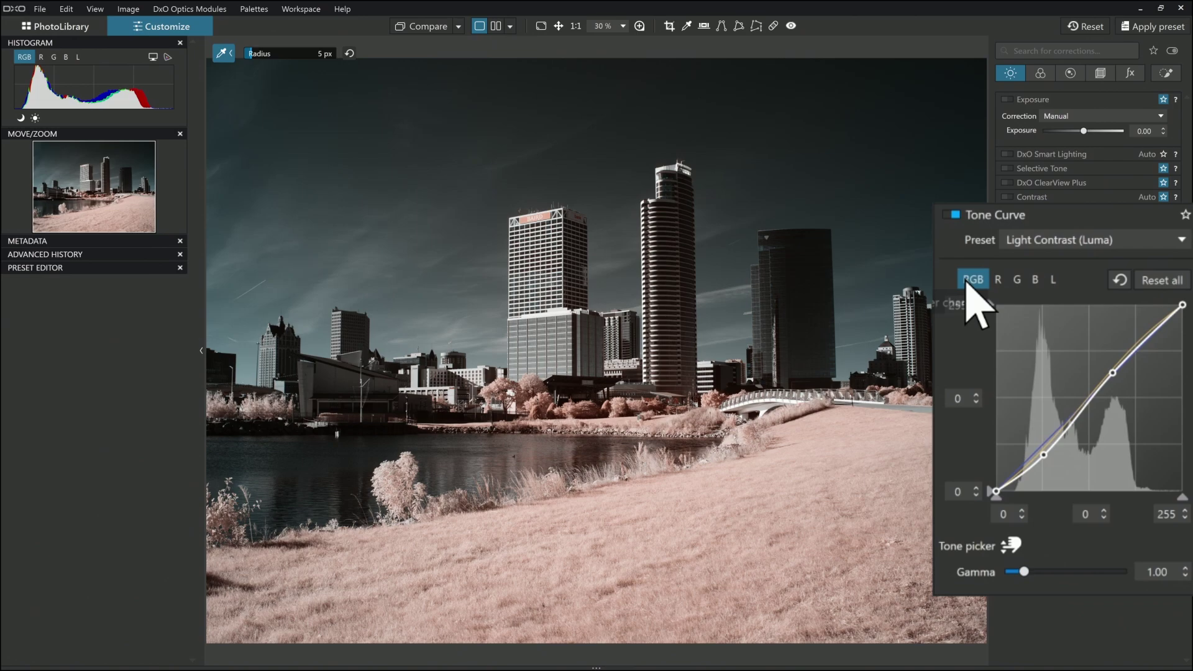
# Step: Review the preset's red, green, blue and luminance curves, then reset the tone curve to Linear
pyautogui.click(998, 281)
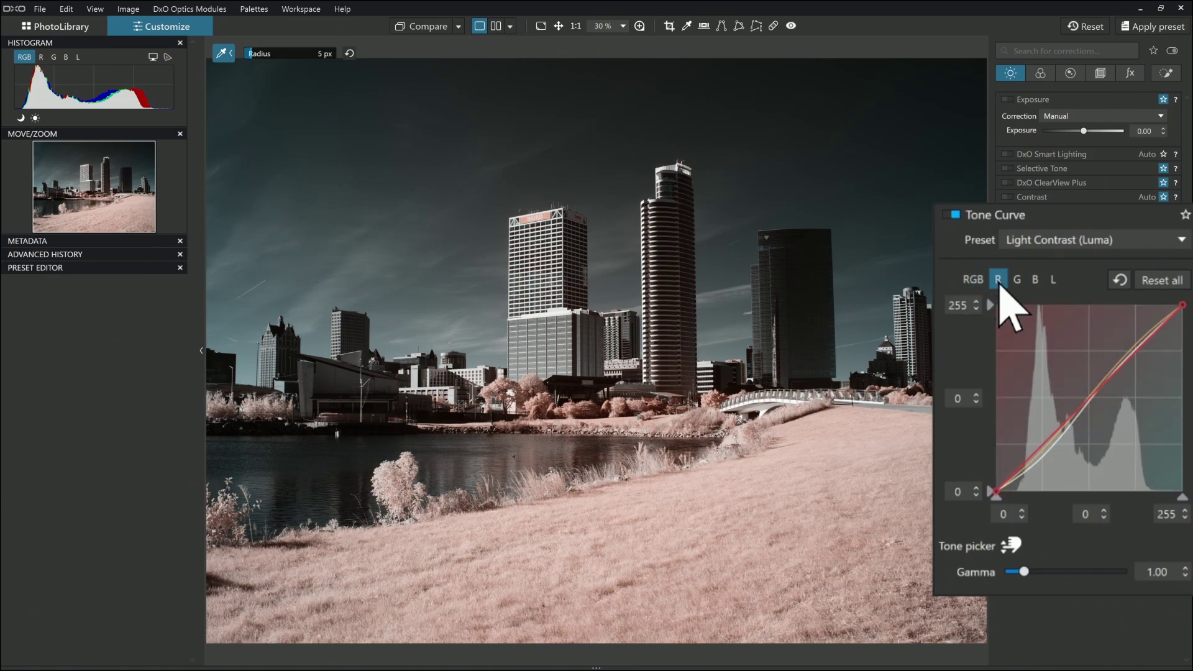
pyautogui.click(1017, 280)
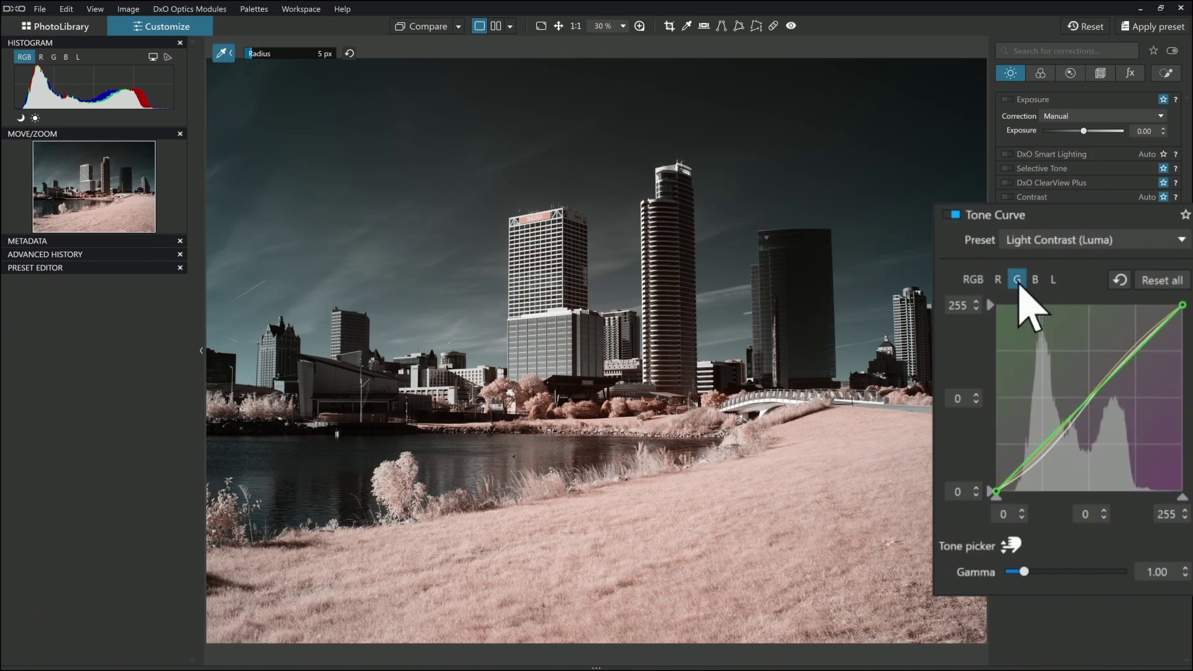
pyautogui.click(1035, 281)
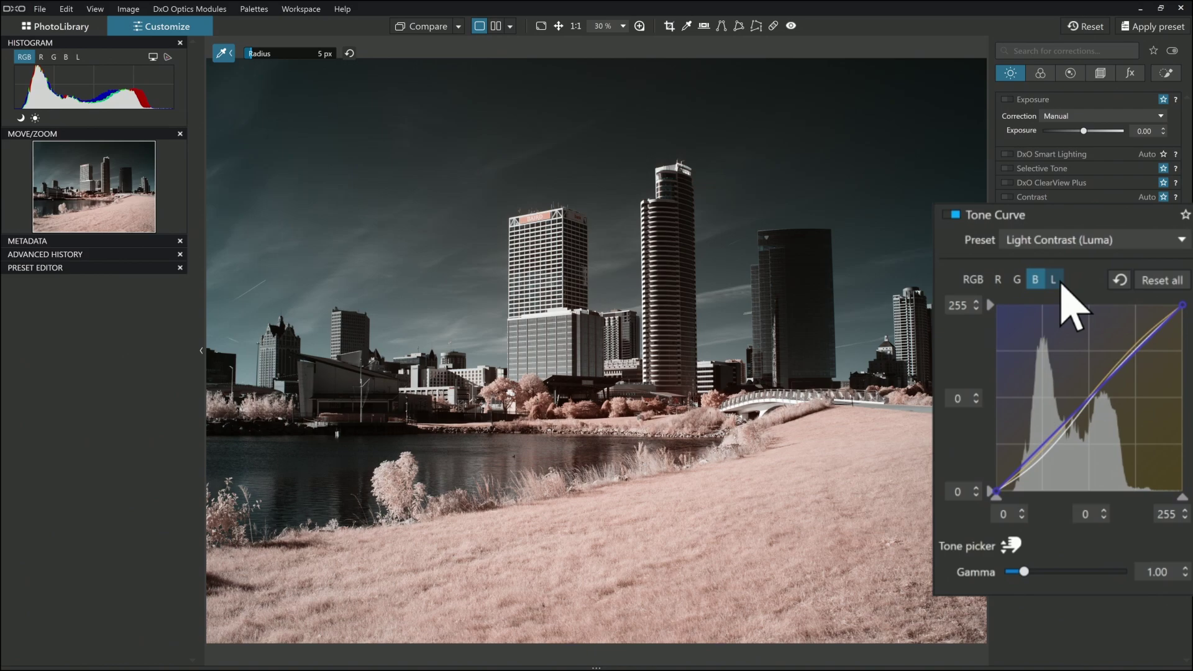
pyautogui.click(1055, 280)
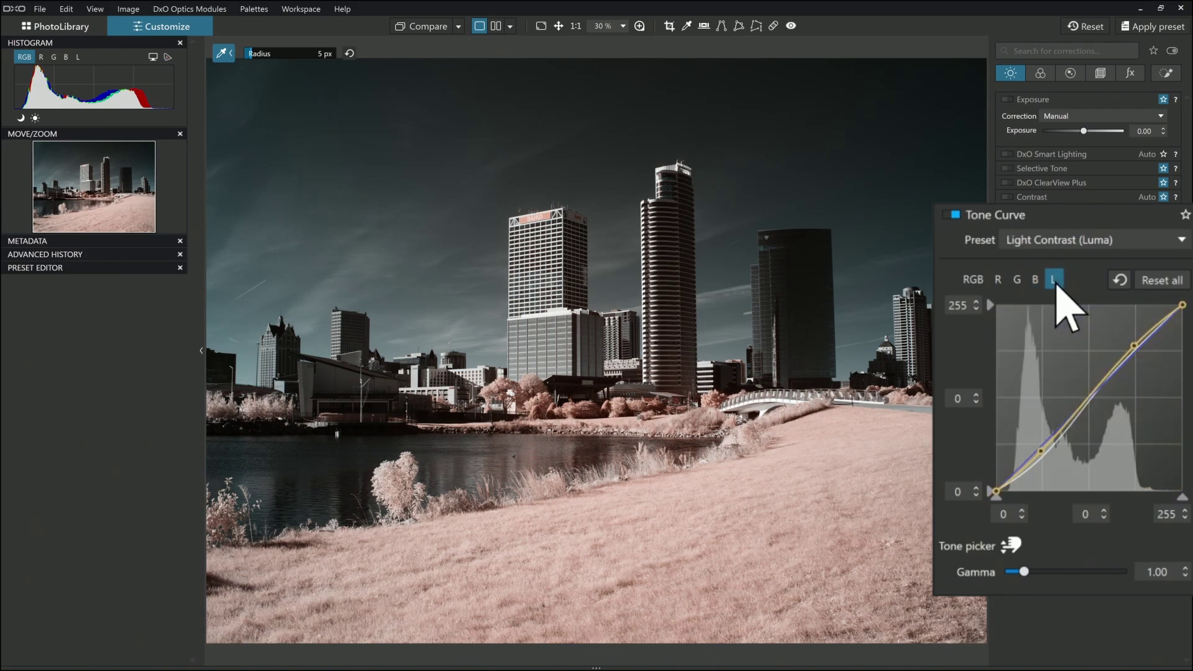
pyautogui.click(1092, 246)
pyautogui.click(1044, 262)
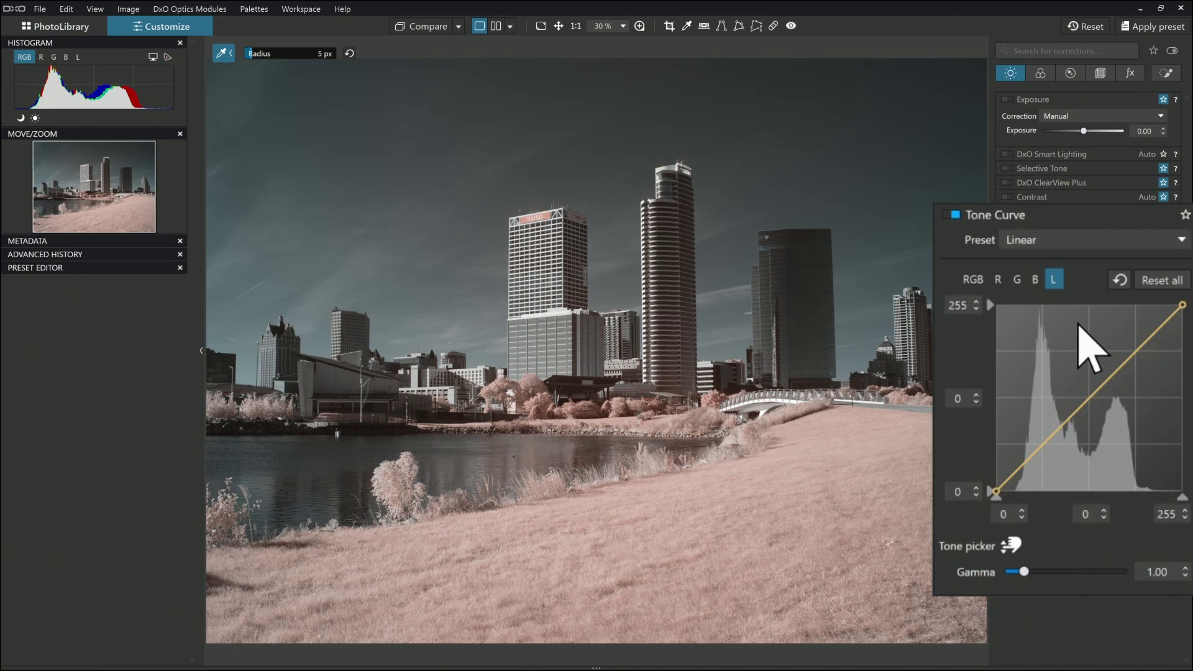
pyautogui.click(1092, 243)
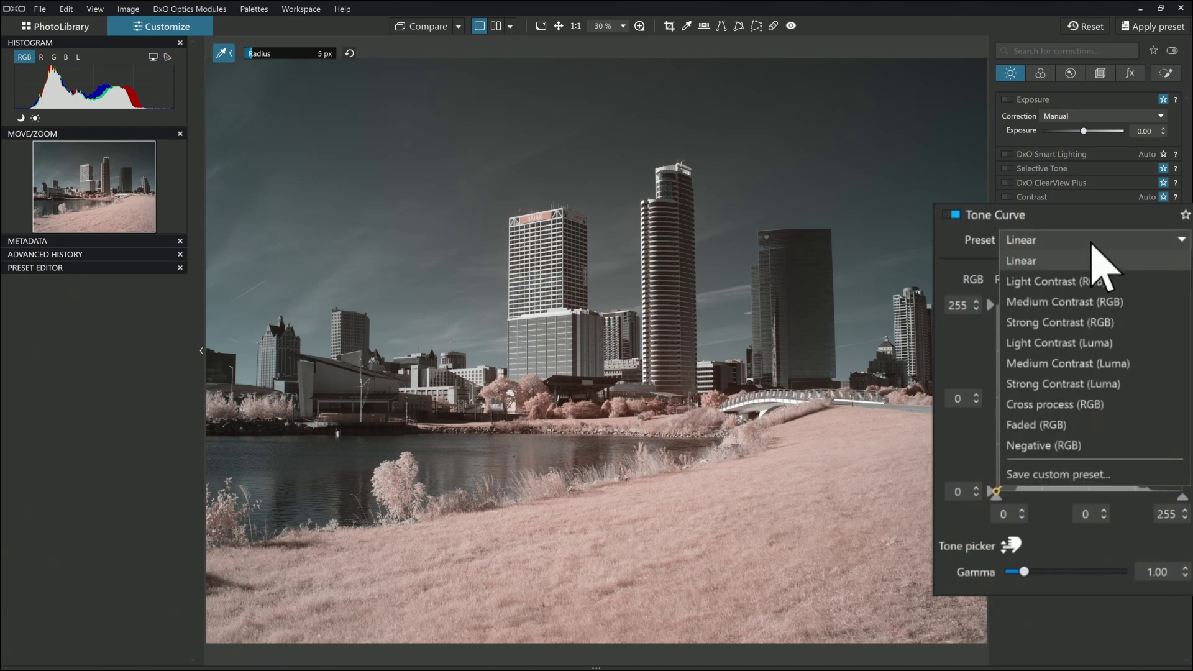
pyautogui.click(1018, 324)
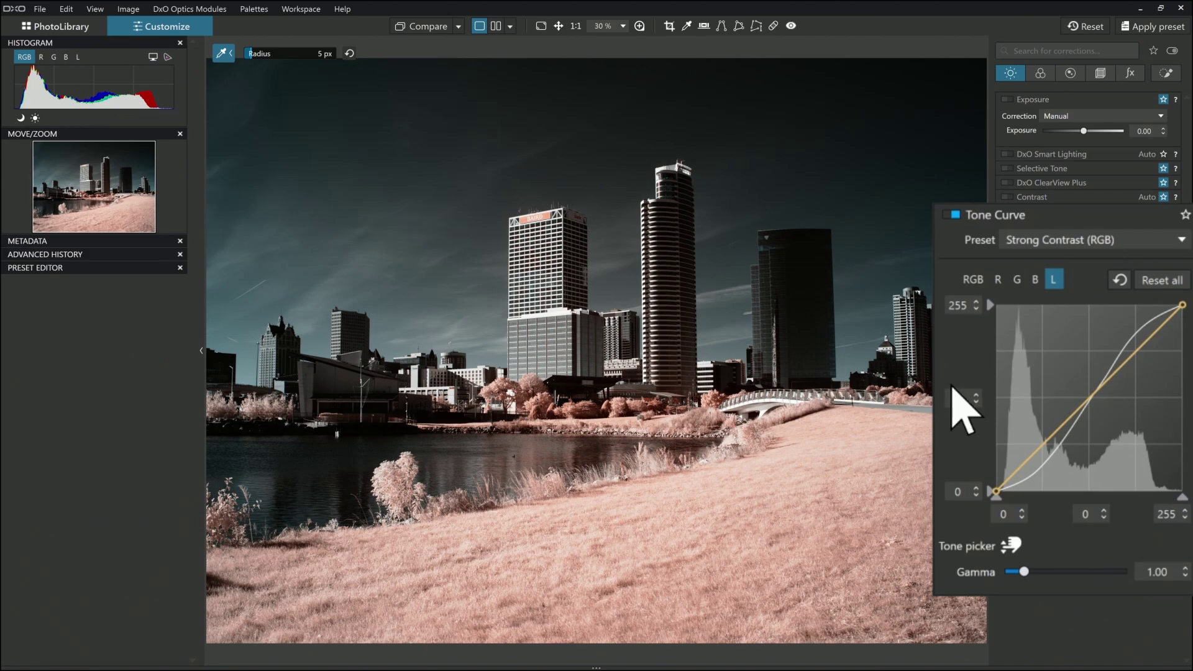
pyautogui.click(1119, 241)
pyautogui.click(1107, 260)
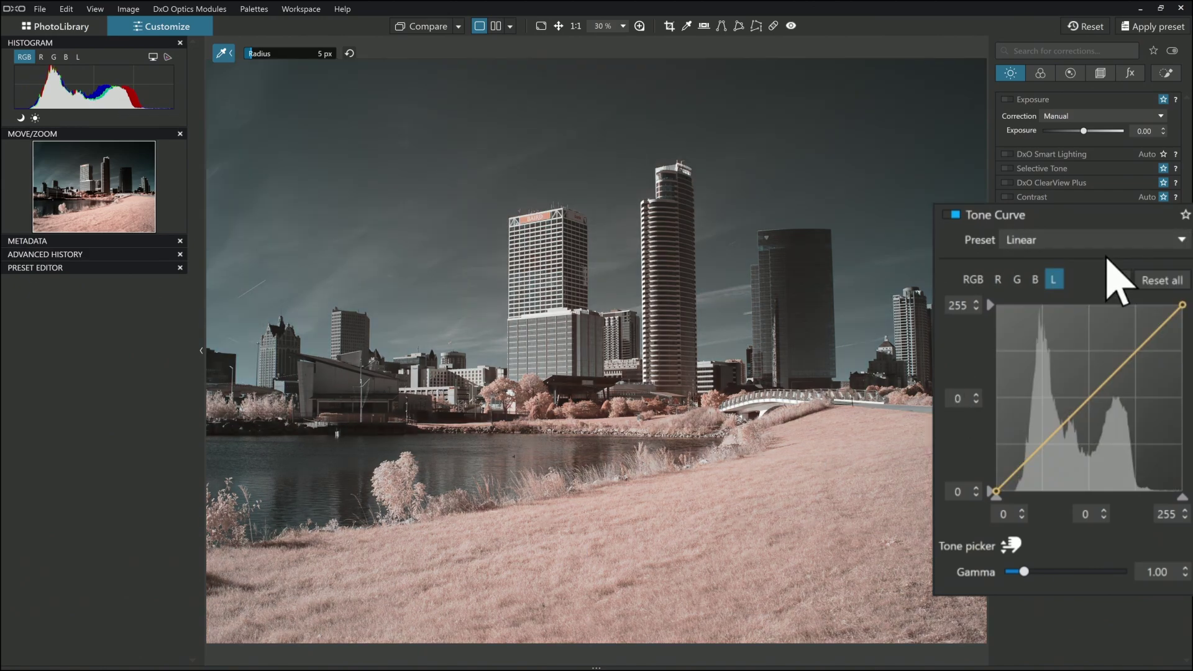
pyautogui.click(1107, 241)
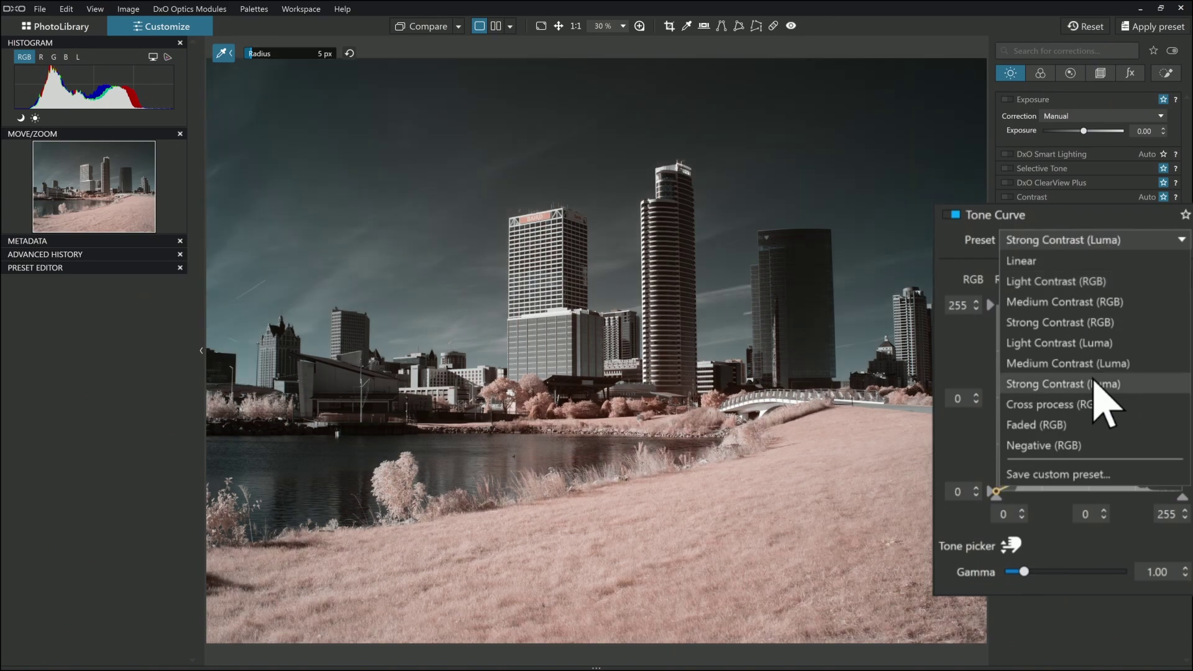
pyautogui.click(1094, 382)
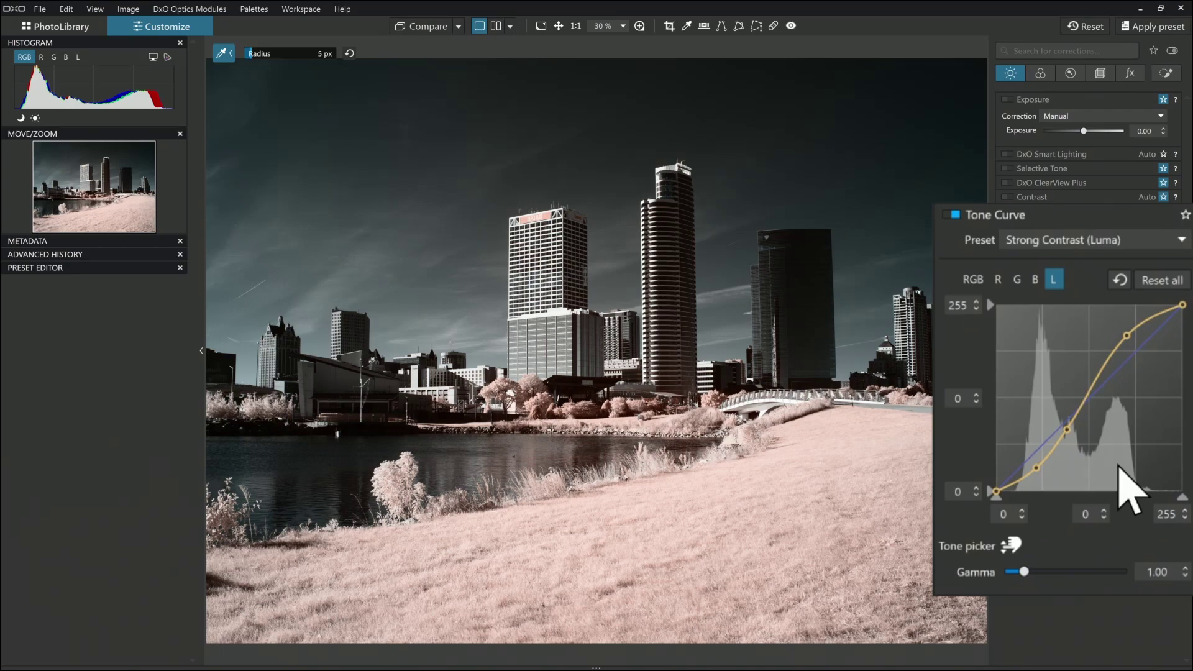
pyautogui.click(1094, 242)
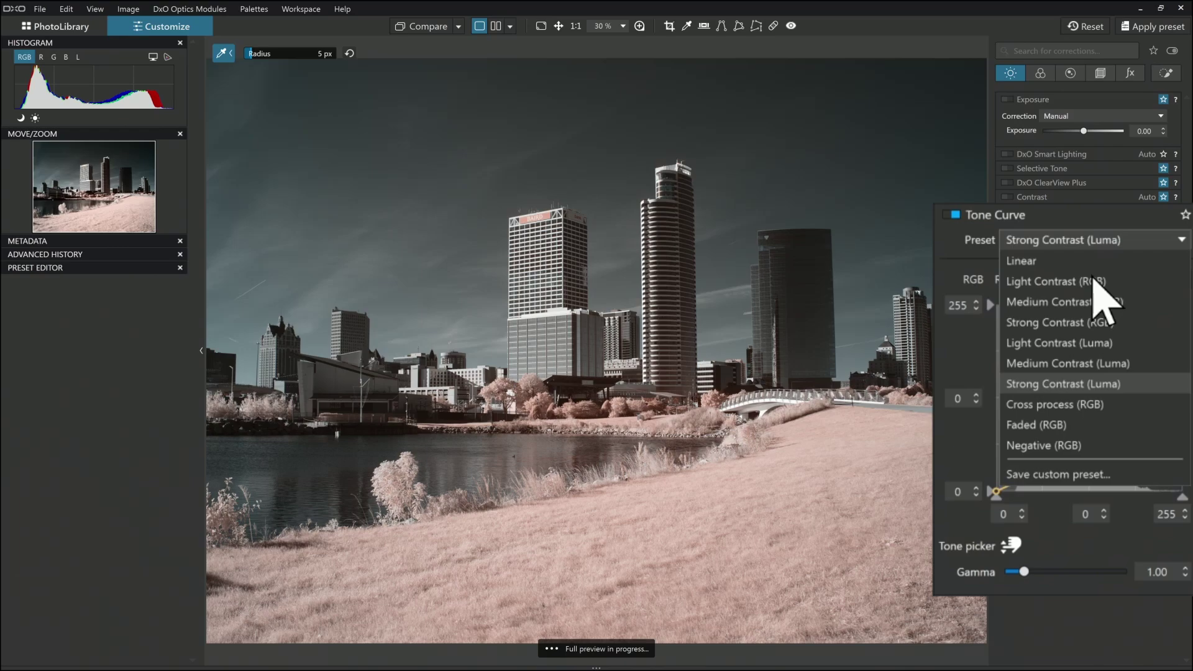
pyautogui.click(1089, 261)
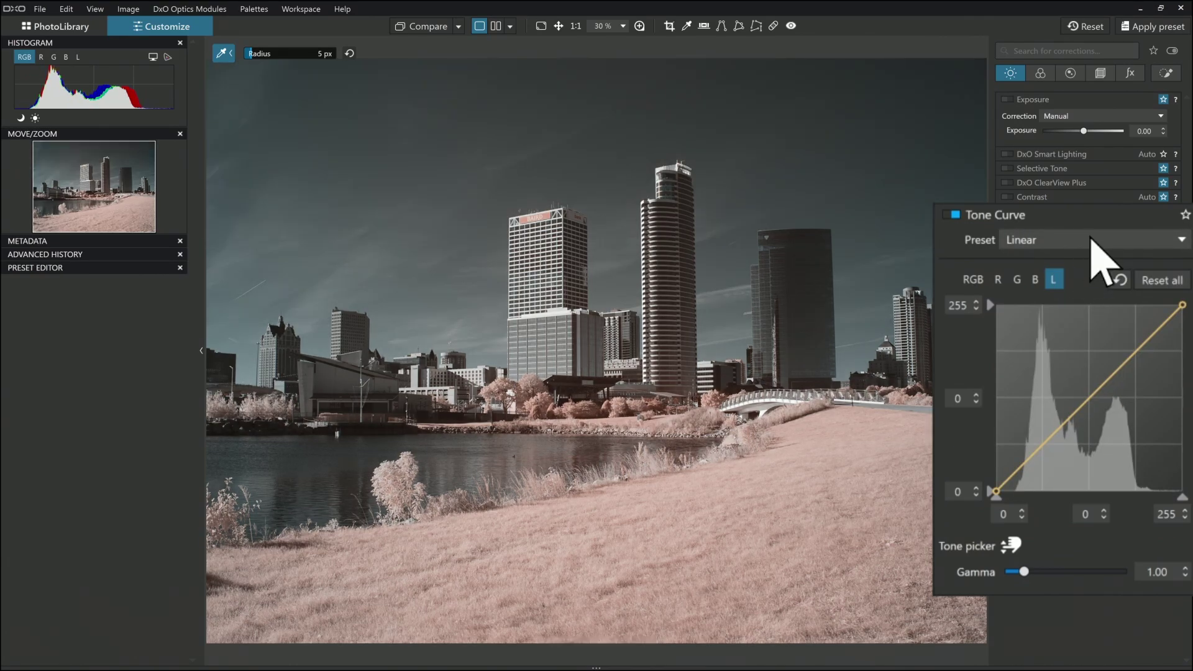
# Step: Try the Medium Contrast (RGB) tone curve preset, then revert the curve to Linear
pyautogui.click(1092, 240)
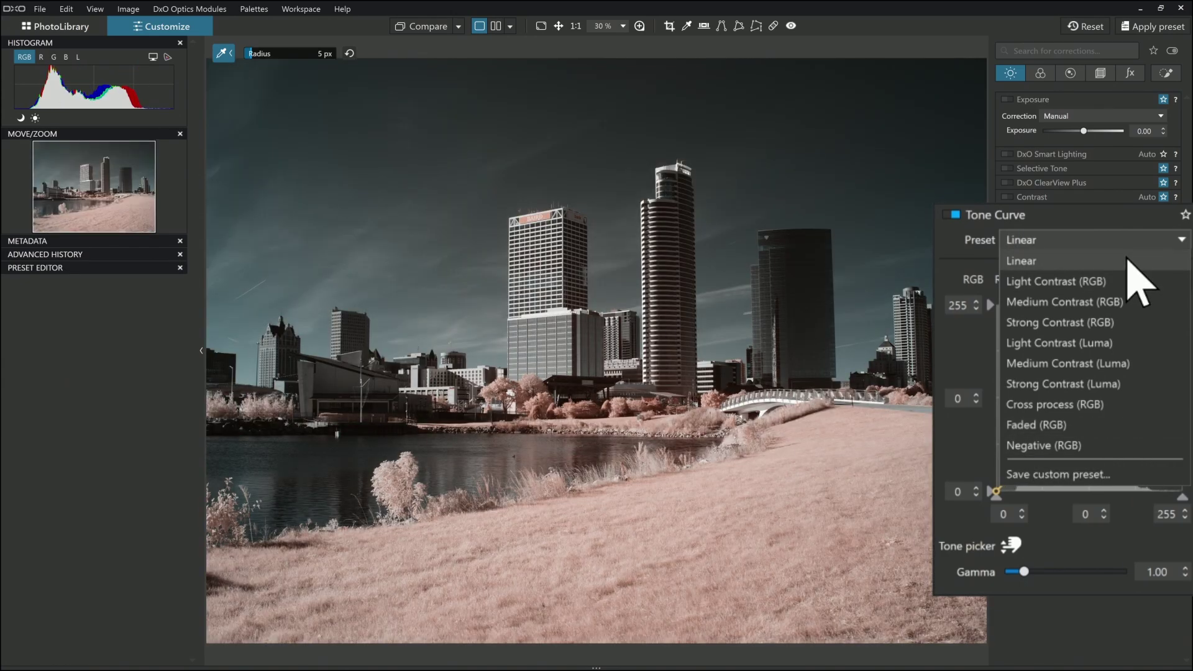
pyautogui.click(1142, 261)
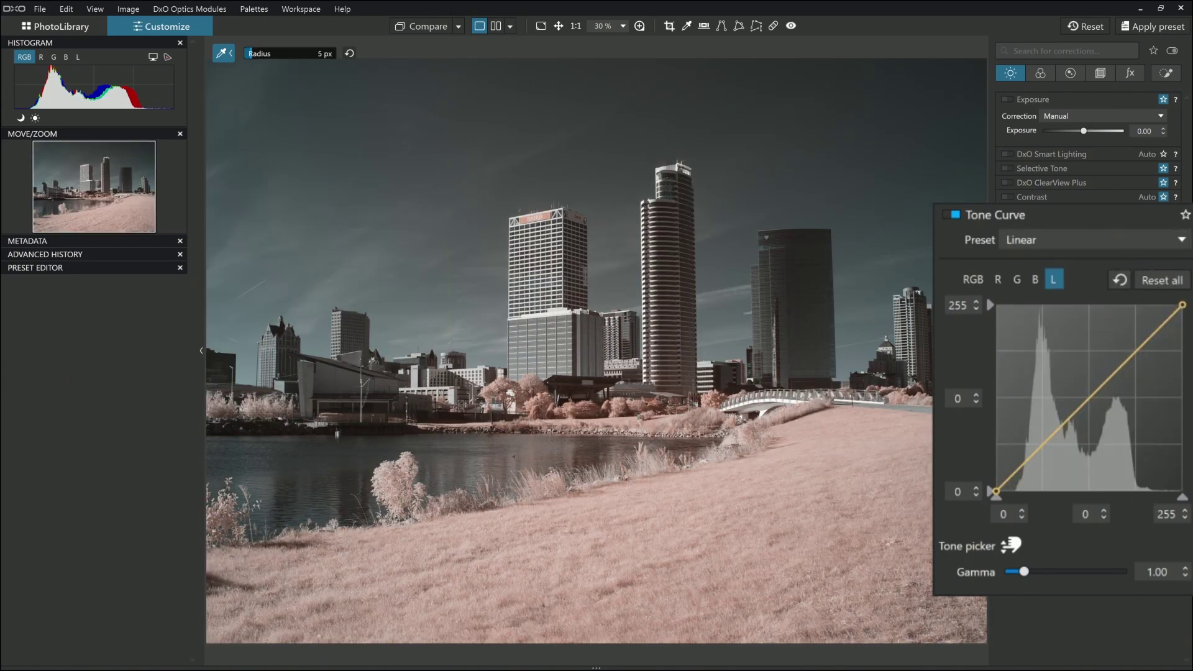
pyautogui.click(1109, 246)
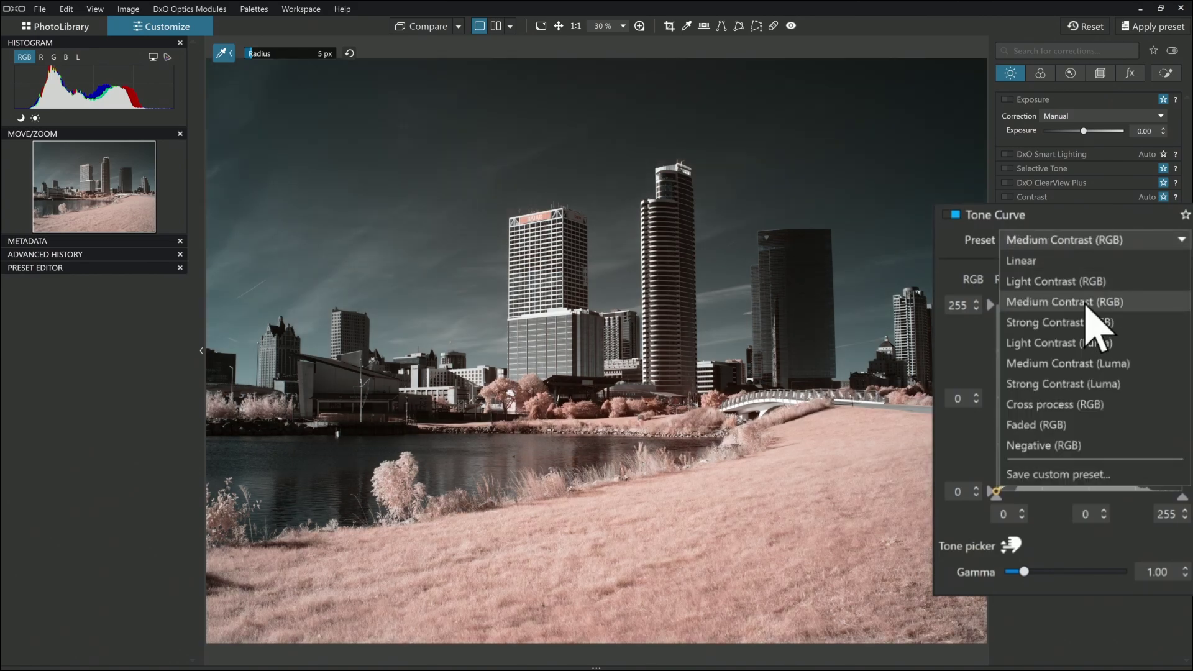
pyautogui.click(1086, 302)
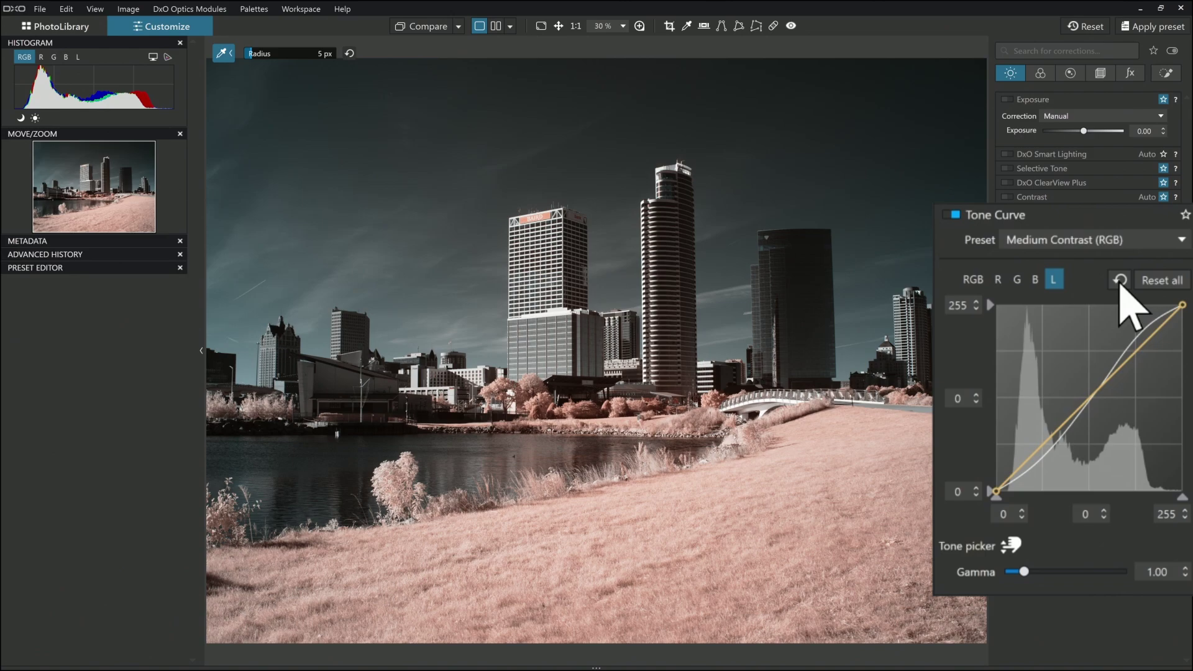
pyautogui.click(1084, 243)
pyautogui.click(1084, 261)
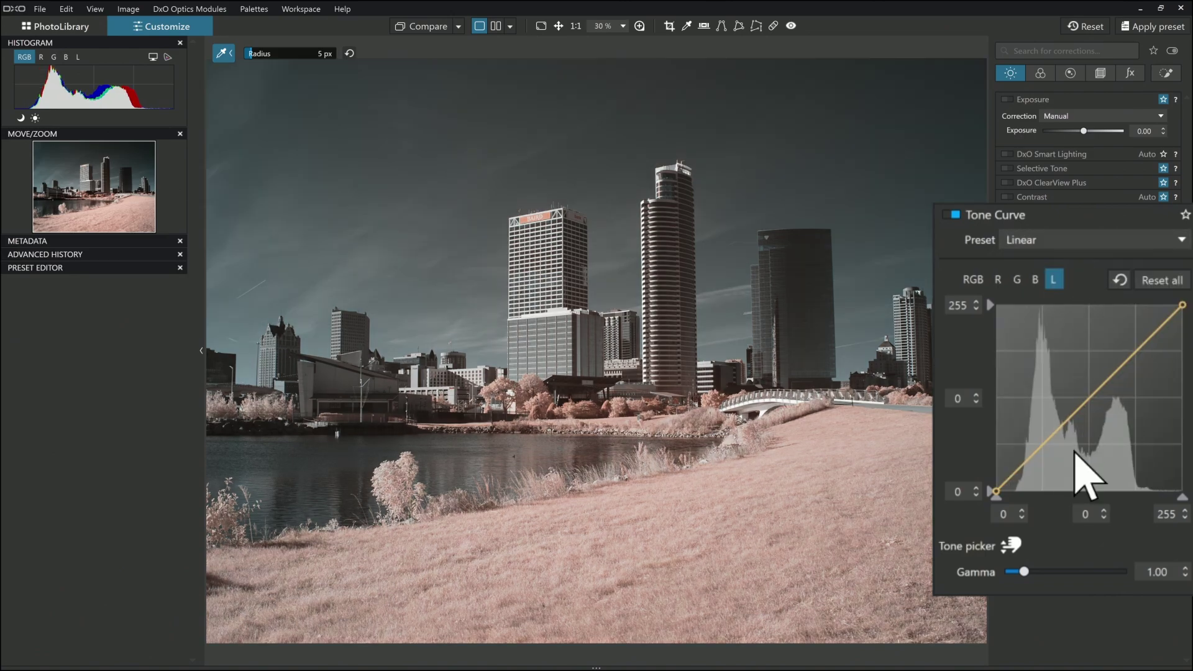
# Step: Use the tone picker to add photo-sampled curve points, lowering shadows to 50→41 and lifting 103 to 113
pyautogui.click(1011, 545)
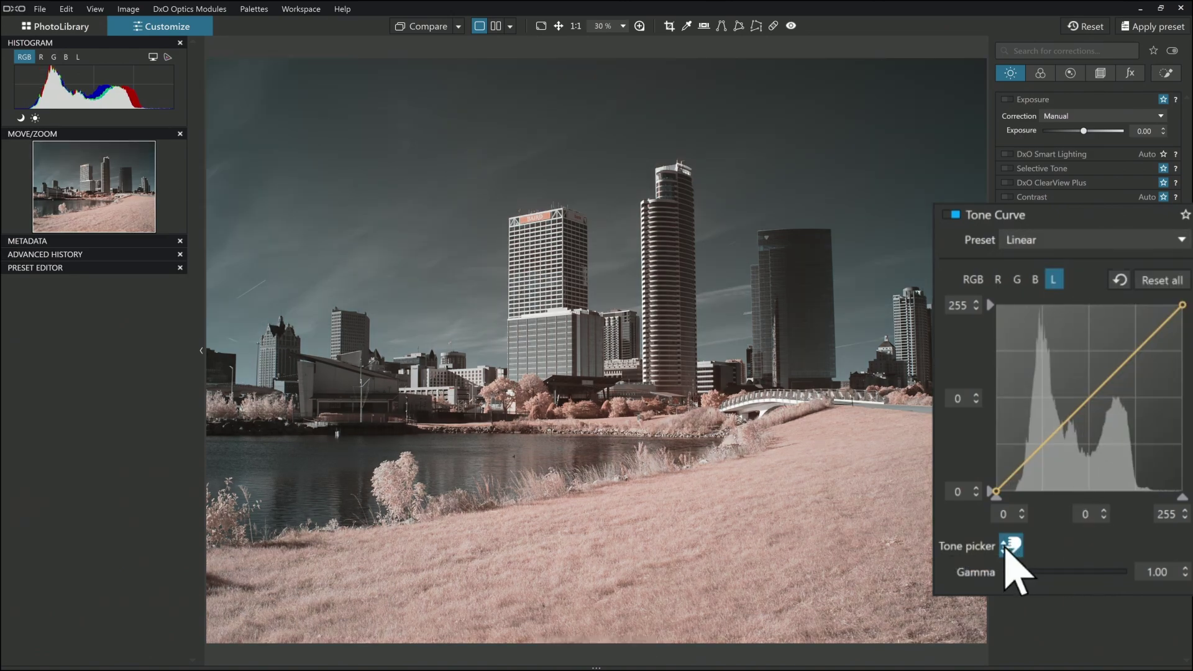
pyautogui.click(925, 332)
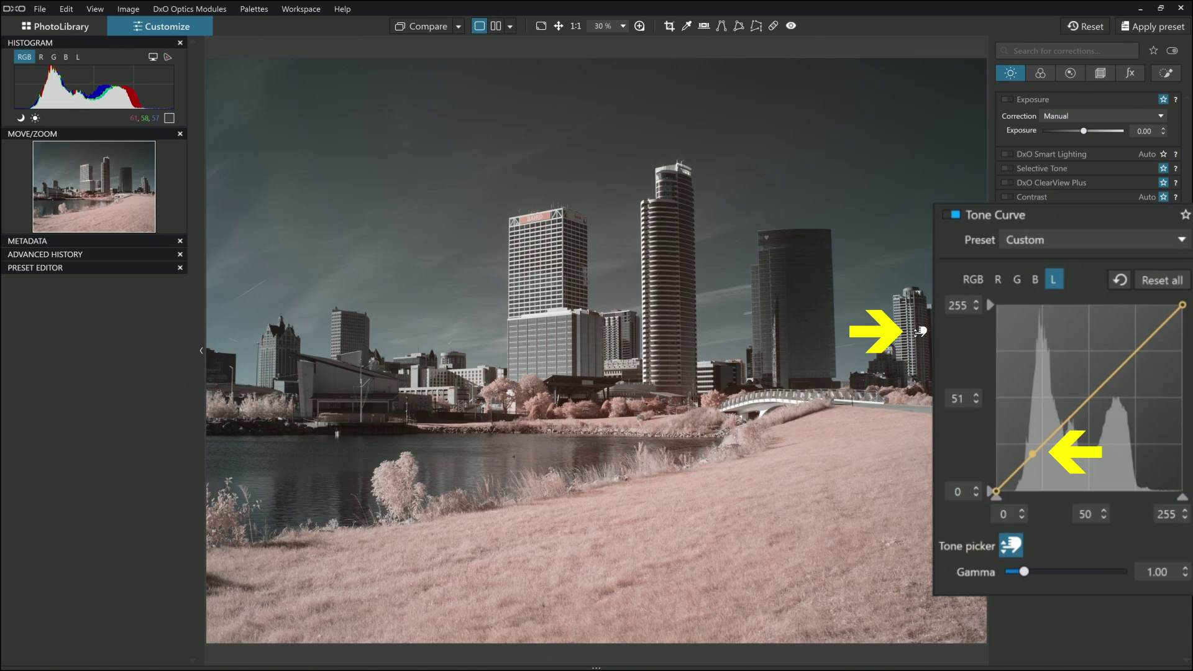
pyautogui.moveTo(921, 332); pyautogui.dragTo(924, 341)
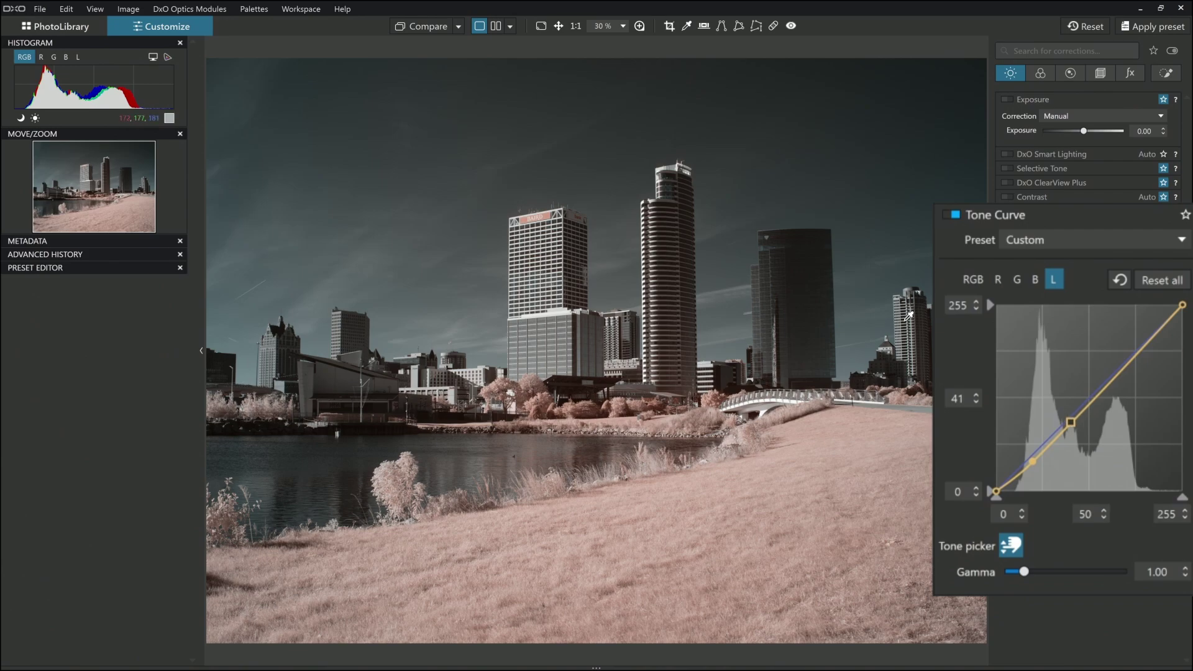
pyautogui.moveTo(906, 313); pyautogui.dragTo(905, 307)
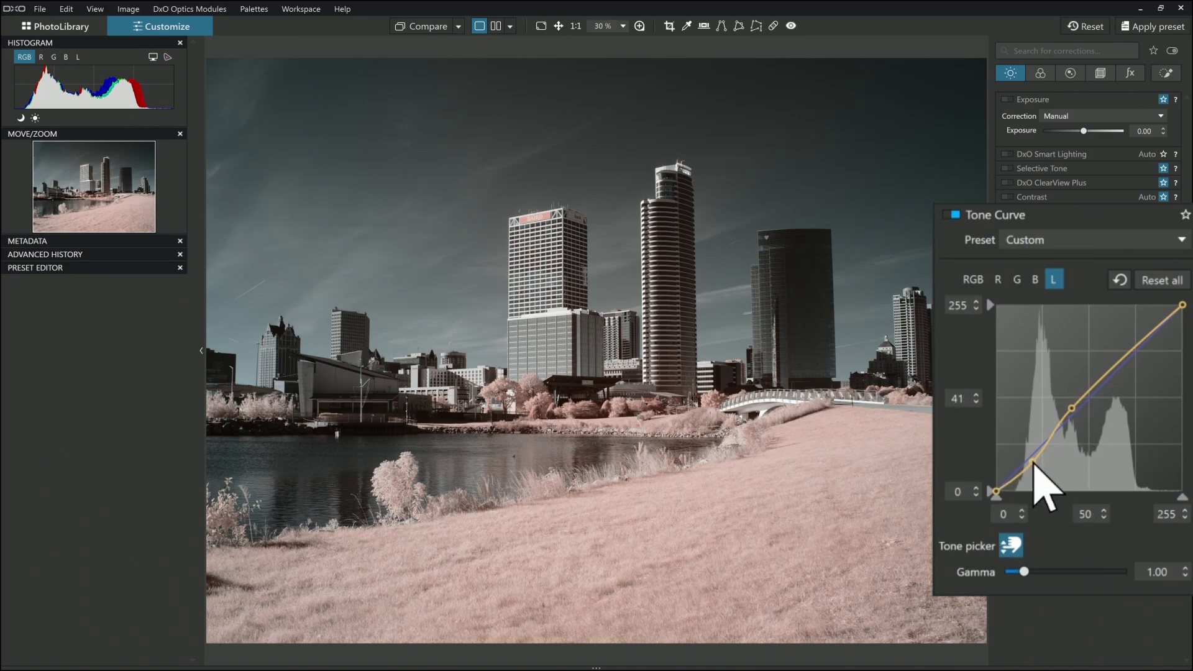
# Step: Move the luminance curve's shadow point down to input 42, output 35
pyautogui.moveTo(1034, 463); pyautogui.dragTo(1024, 469)
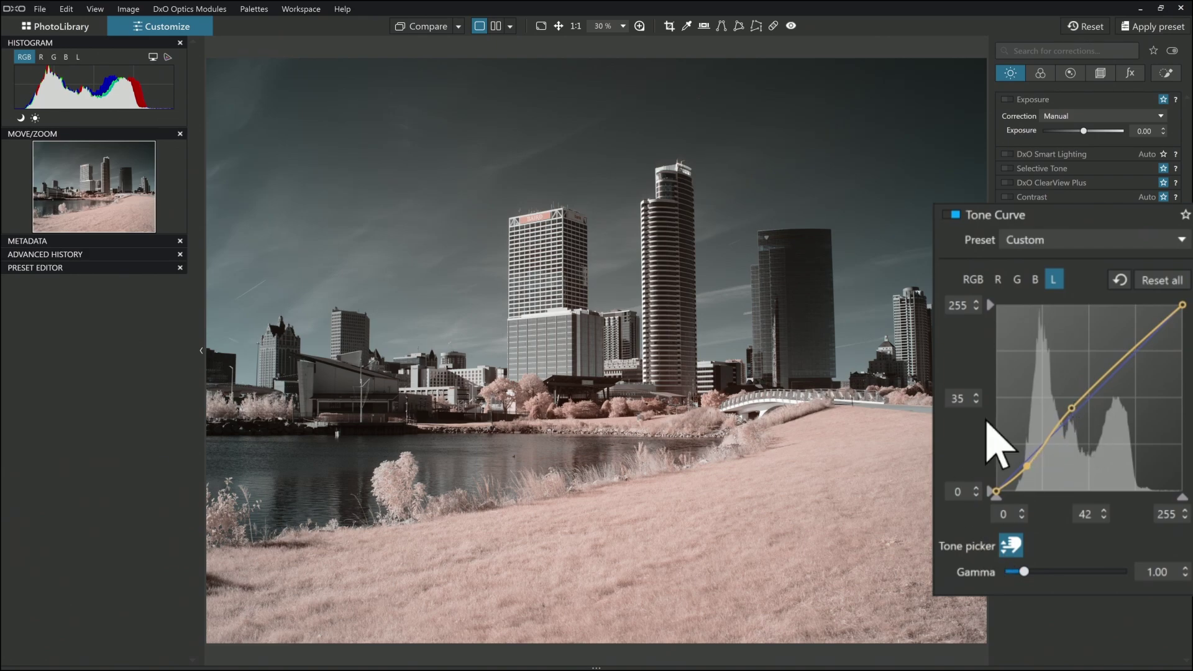
pyautogui.click(754, 312)
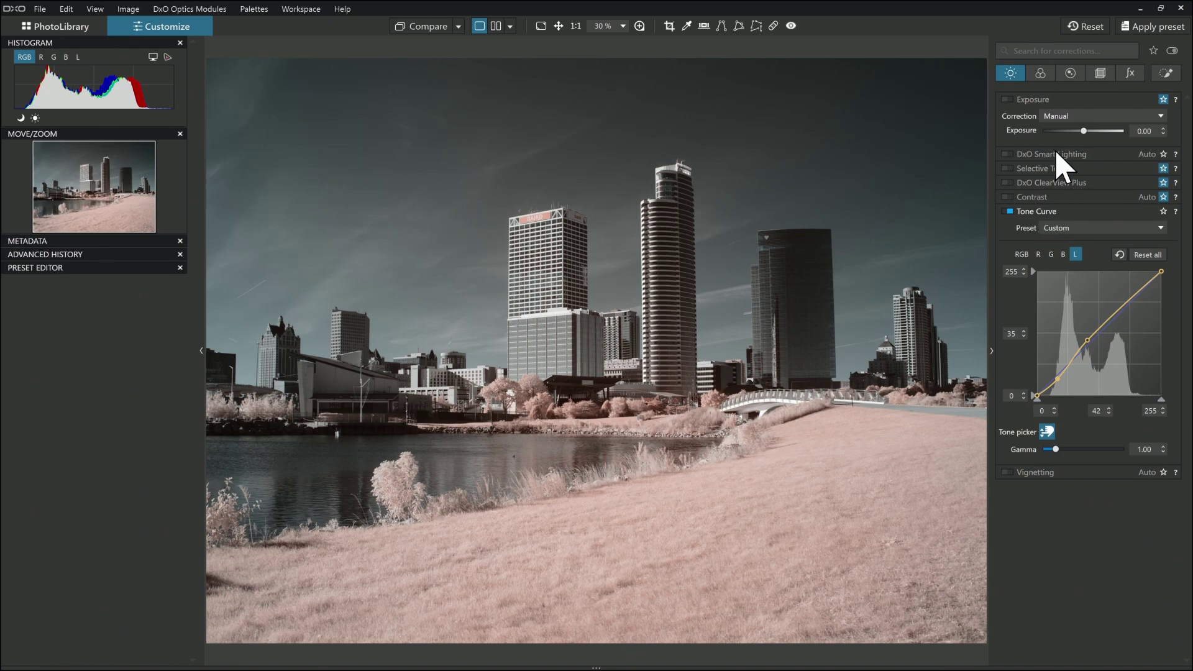
# Step: Show the Detail corrections and zoom to 400% on a dark street-lamp area
pyautogui.click(1070, 72)
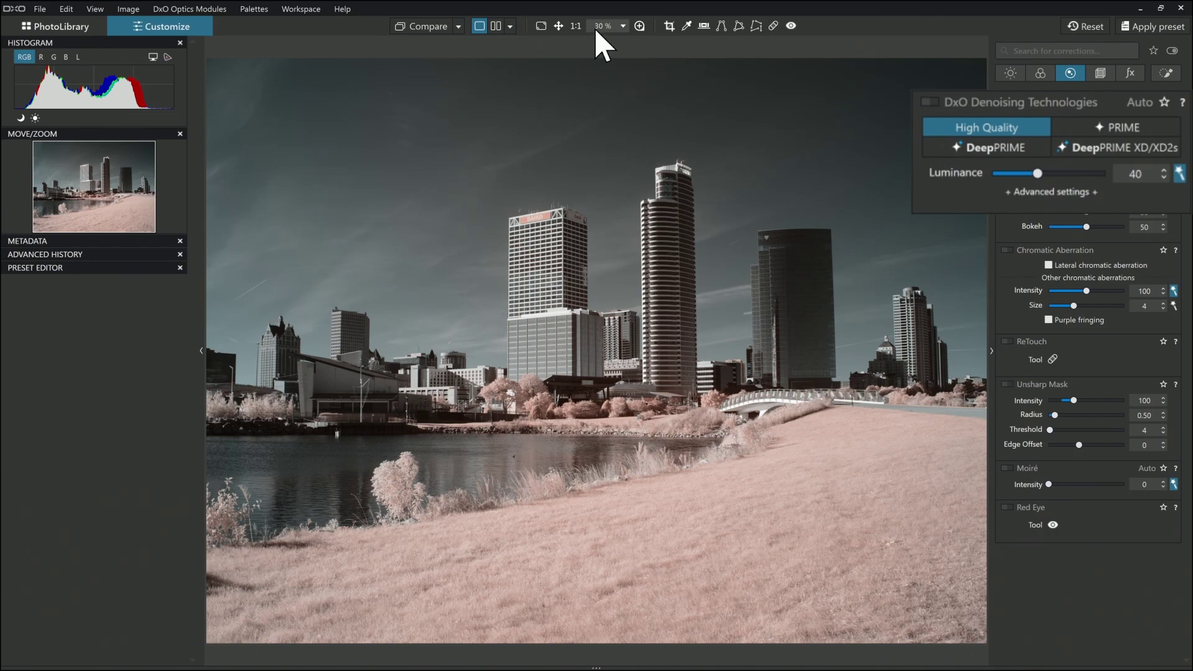
pyautogui.click(623, 28)
pyautogui.click(610, 97)
pyautogui.moveTo(94, 203); pyautogui.dragTo(66, 198)
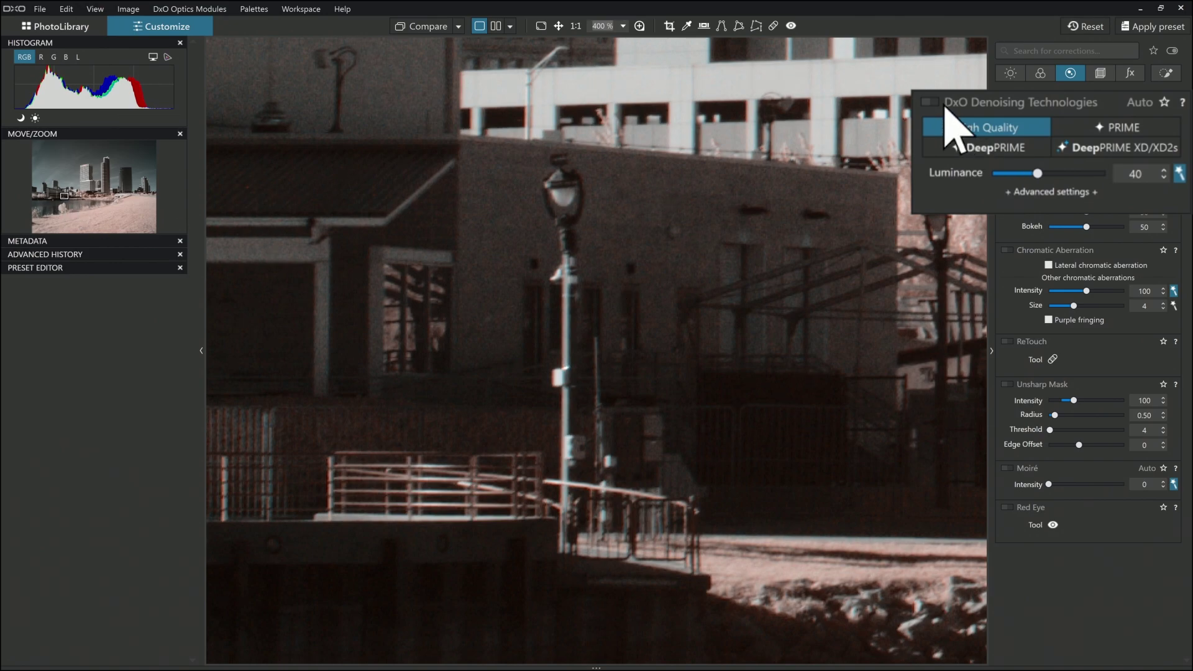
# Step: Enable denoising with DeepPRIME XD/XD2s at Luminance 40, then fit the photo to screen
pyautogui.click(935, 103)
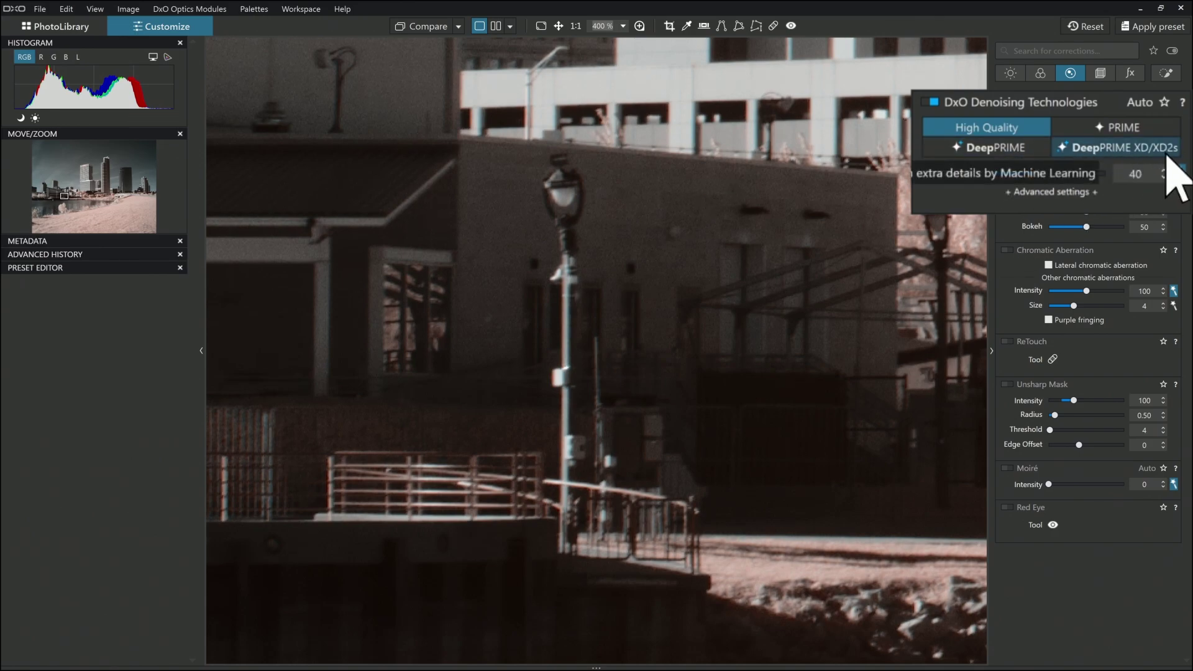
pyautogui.click(1092, 150)
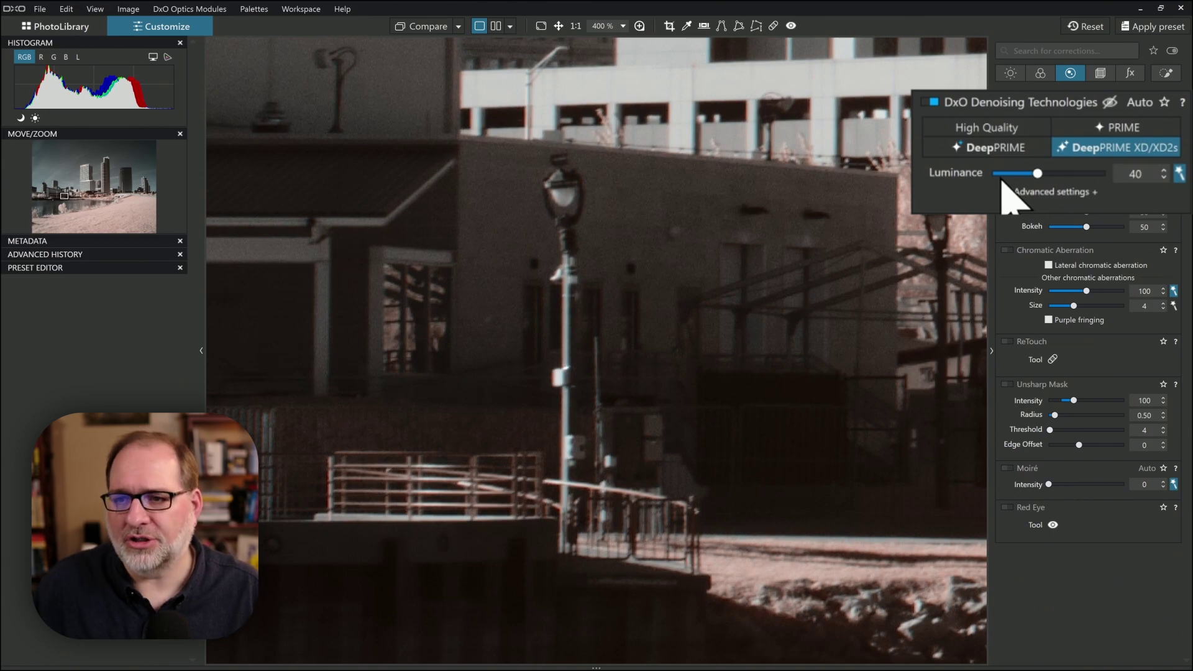
pyautogui.click(559, 26)
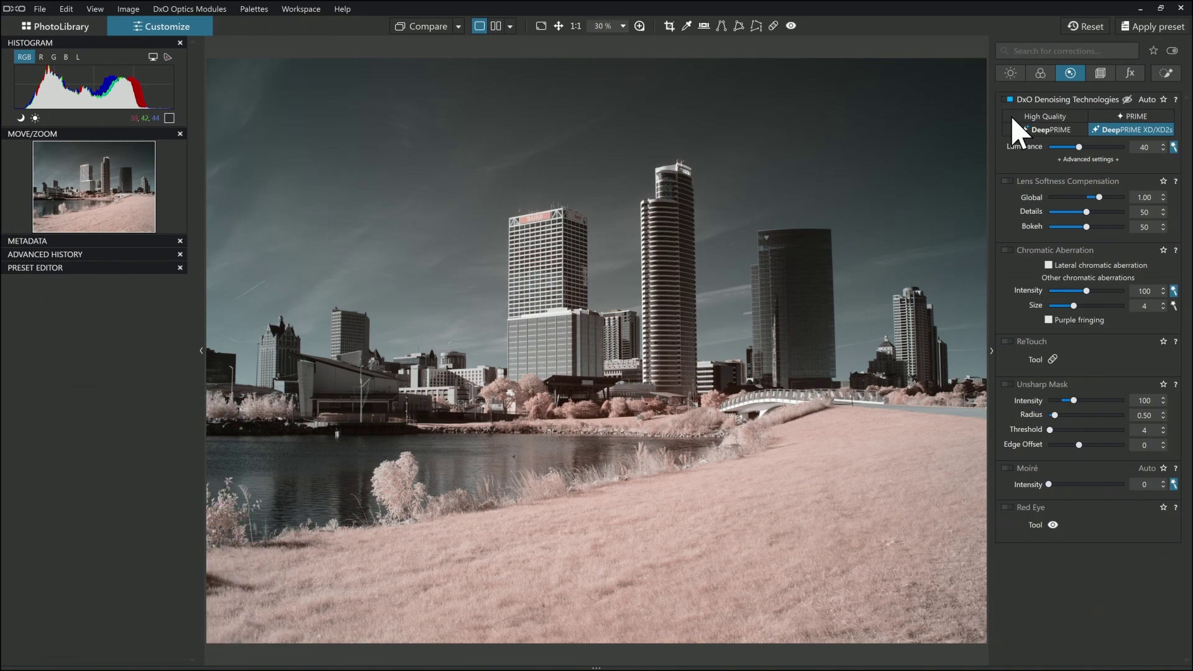
# Step: Switch to the Local Adjustments palette and pick the Hue Range Mask tool
pyautogui.click(1166, 74)
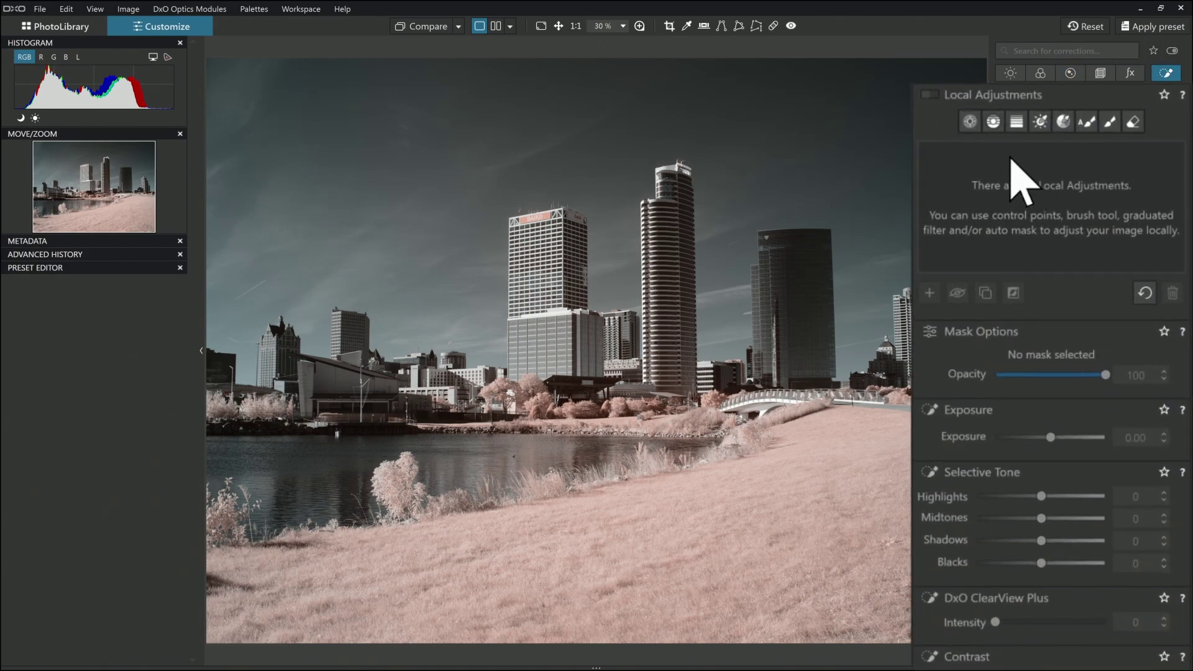
pyautogui.click(970, 122)
pyautogui.click(1065, 123)
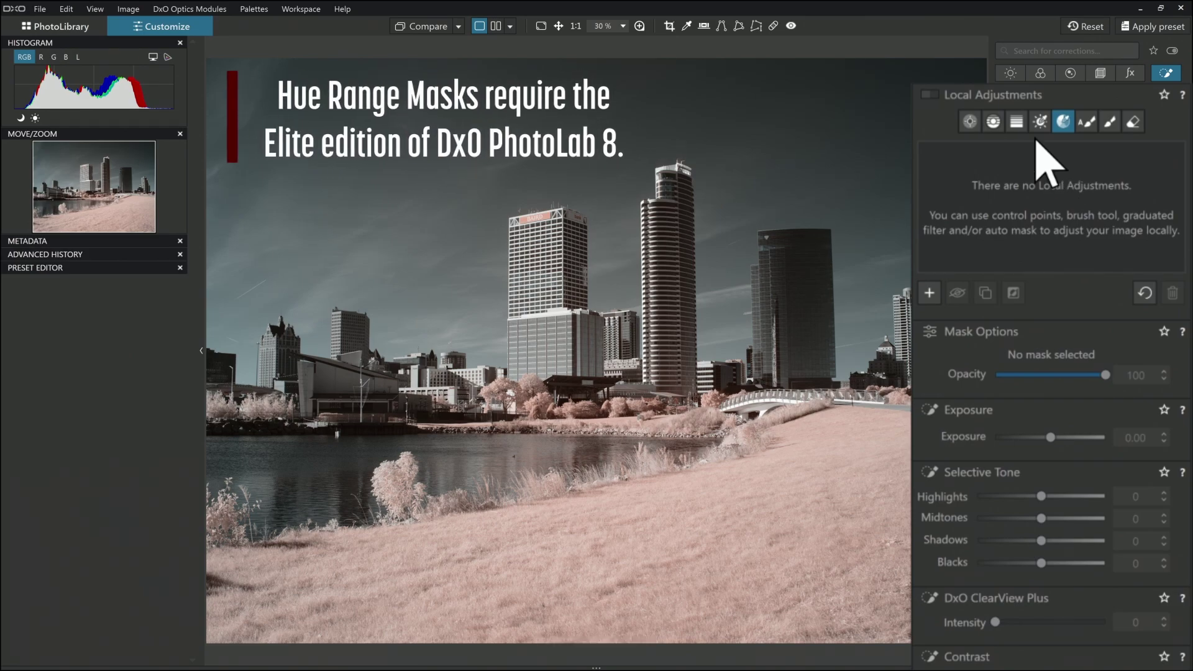
pyautogui.click(1019, 124)
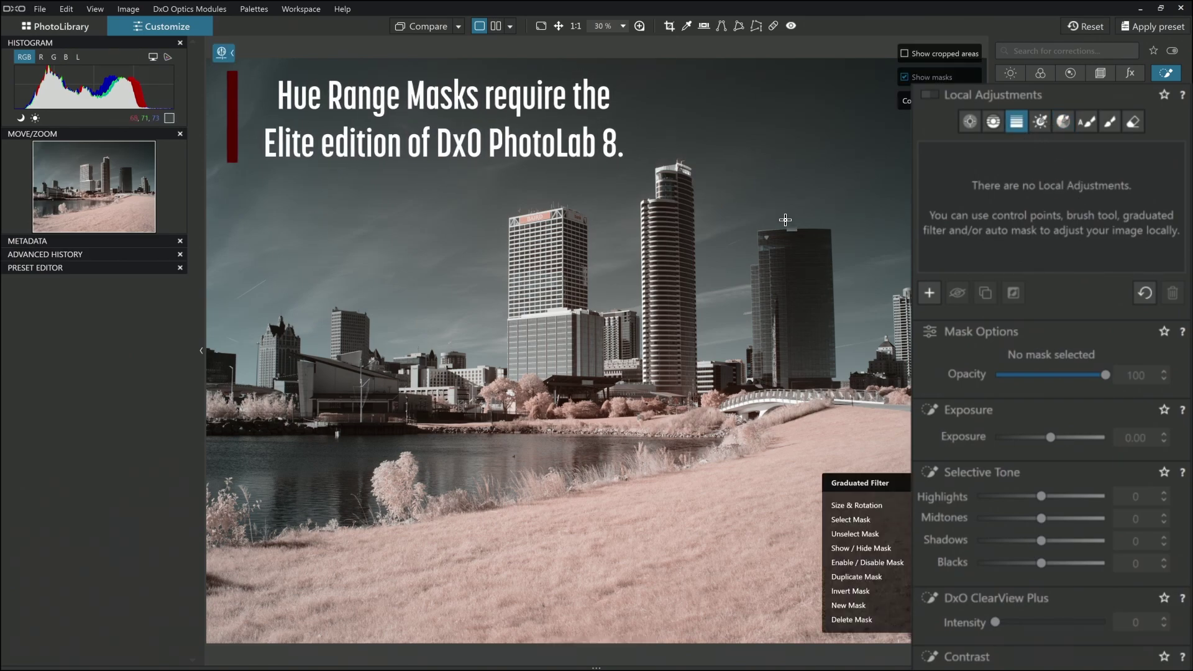
pyautogui.moveTo(612, 280); pyautogui.dragTo(616, 394)
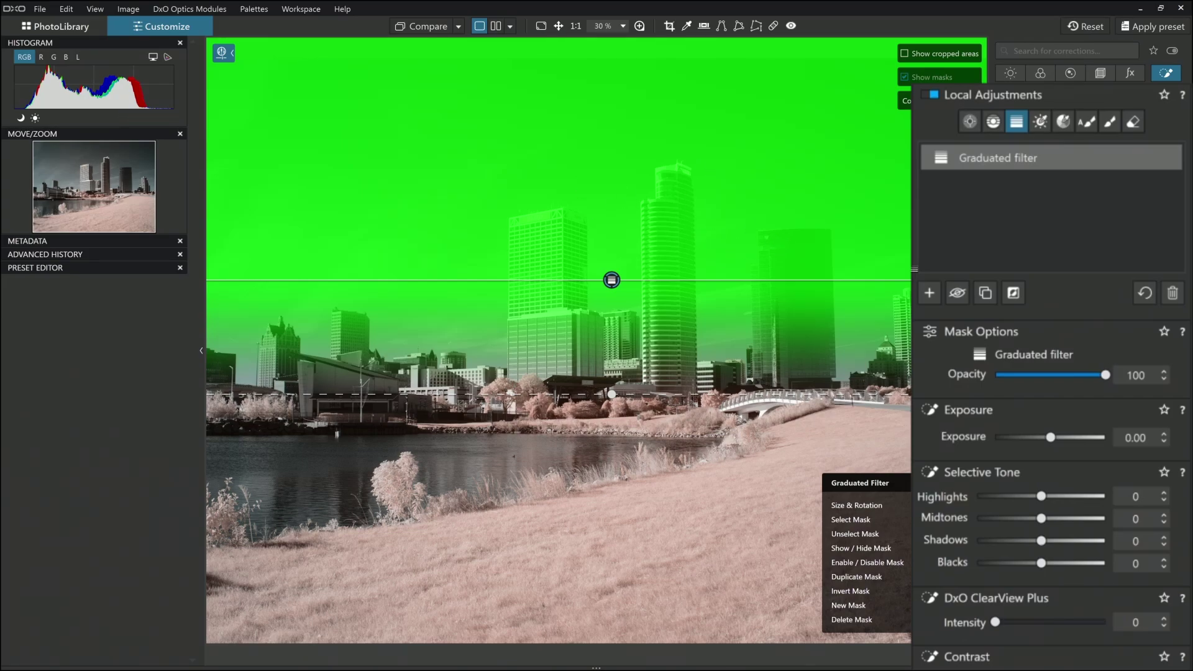
pyautogui.click(1134, 123)
pyautogui.moveTo(552, 318)
pyautogui.mouseDown()
pyautogui.moveTo(550, 274)
pyautogui.moveTo(535, 354)
pyautogui.moveTo(540, 325)
pyautogui.moveTo(570, 320)
pyautogui.moveTo(591, 337)
pyautogui.moveTo(579, 349)
pyautogui.moveTo(553, 225)
pyautogui.moveTo(538, 268)
pyautogui.moveTo(540, 332)
pyautogui.moveTo(677, 269)
pyautogui.moveTo(677, 238)
pyautogui.moveTo(676, 367)
pyautogui.moveTo(678, 334)
pyautogui.mouseUp()
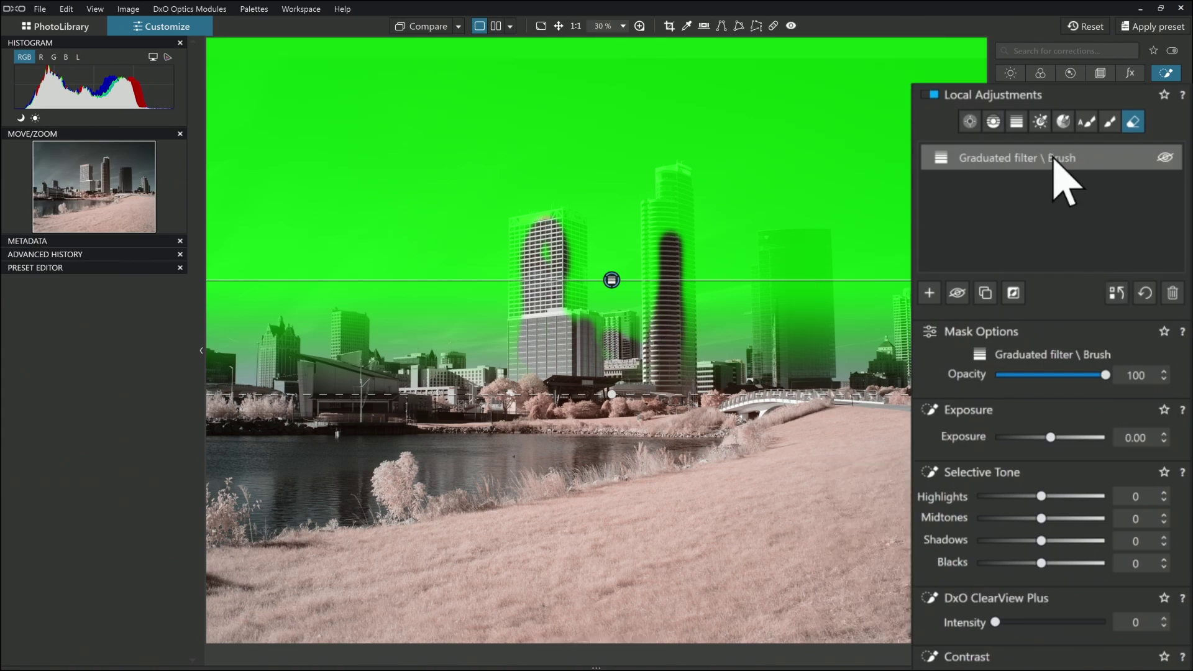
pyautogui.click(1173, 293)
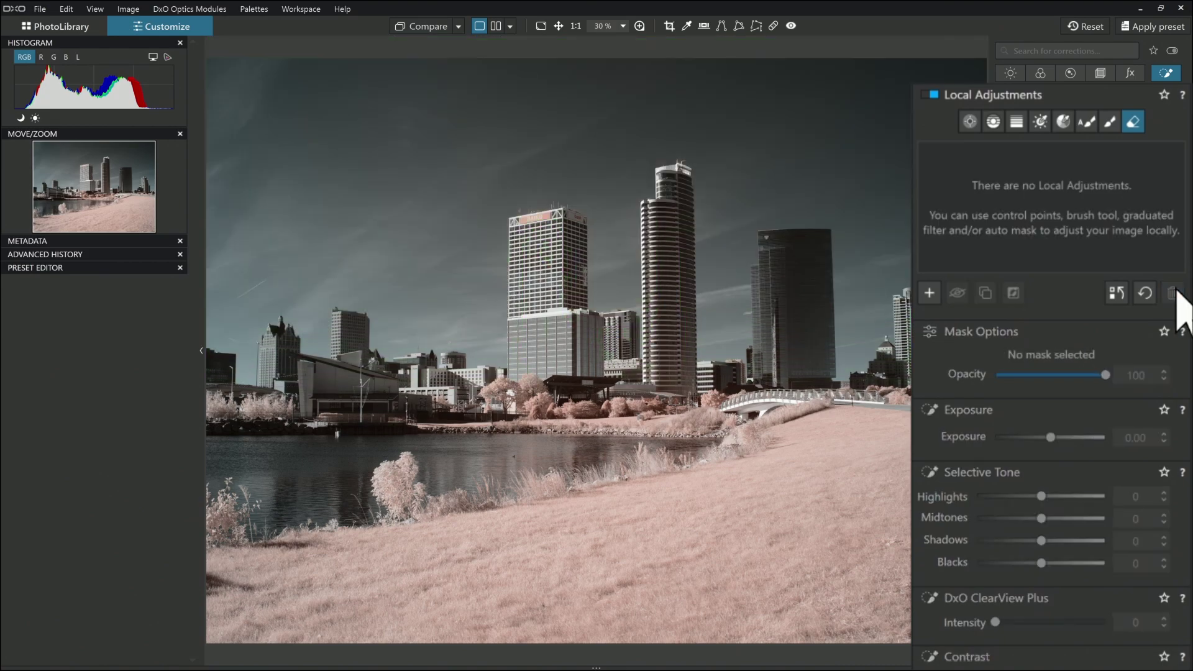
# Step: Sample the sky to create a Hue mask, narrowing it to range 19–35 with 9–50 falloff
pyautogui.click(1064, 123)
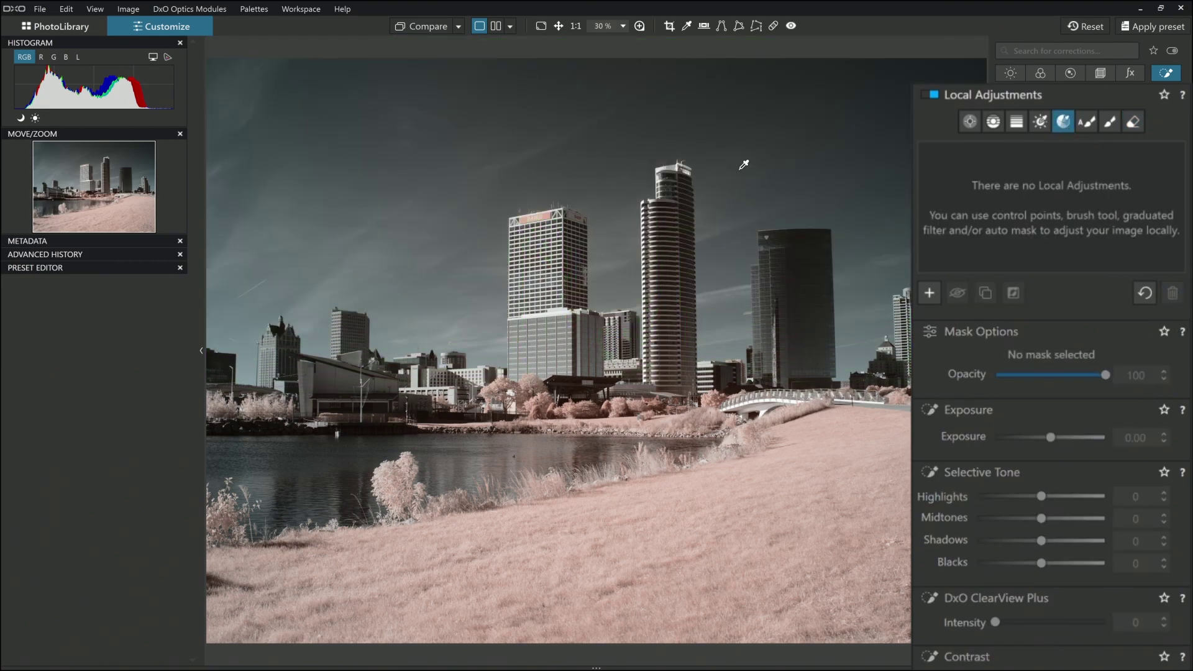
pyautogui.click(307, 149)
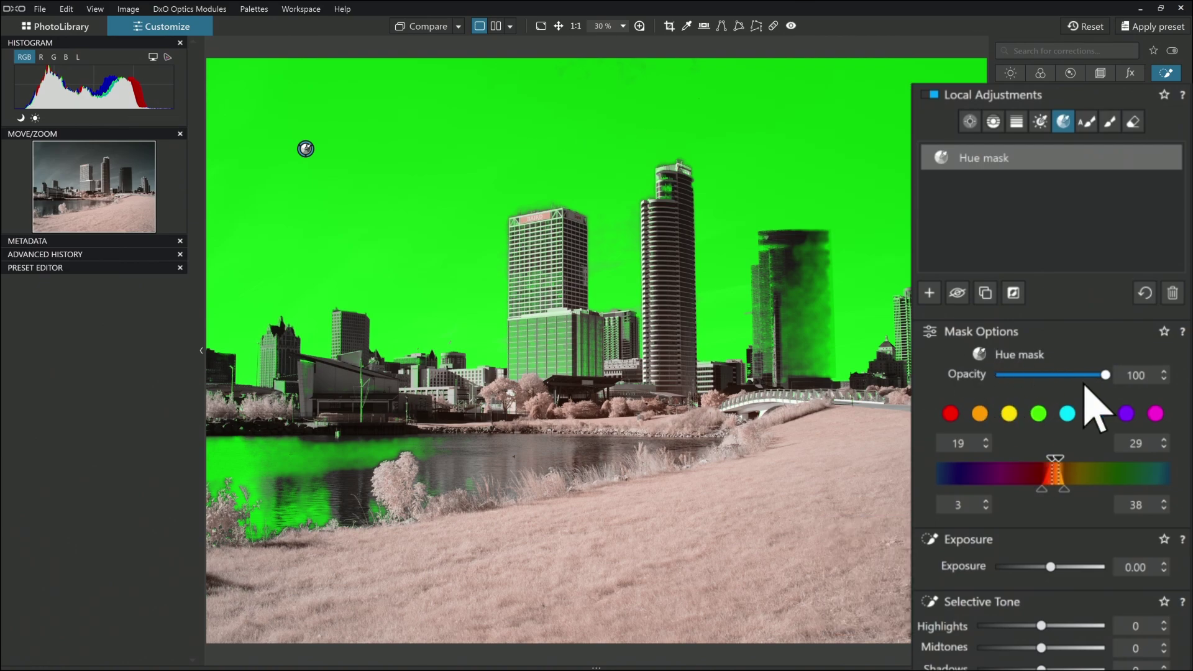
pyautogui.moveTo(1106, 378); pyautogui.dragTo(1048, 380)
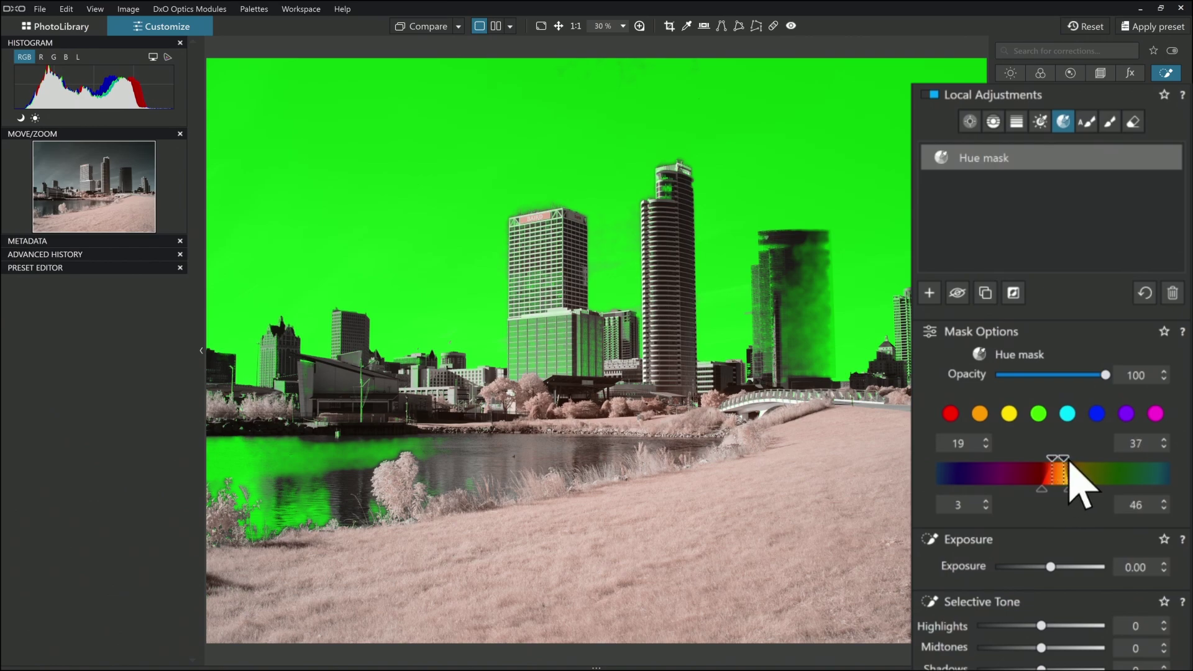
pyautogui.moveTo(1066, 465); pyautogui.dragTo(1058, 465)
pyautogui.moveTo(1040, 489)
pyautogui.mouseDown()
pyautogui.moveTo(1021, 489)
pyautogui.moveTo(1105, 490)
pyautogui.moveTo(1050, 491)
pyautogui.mouseUp()
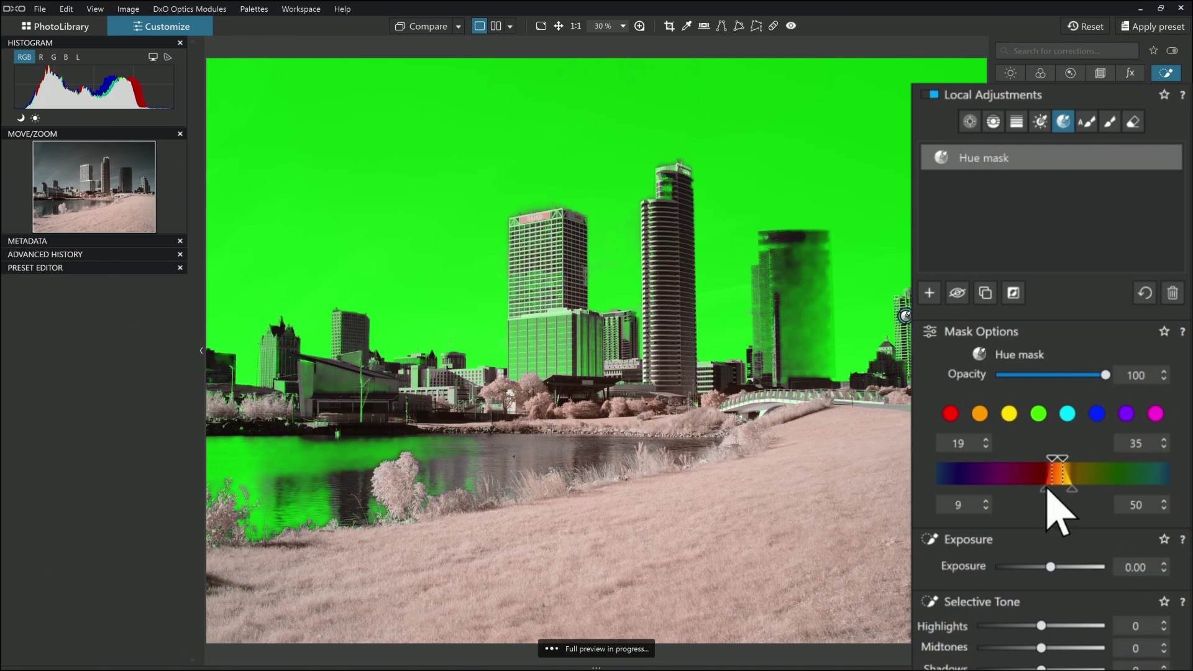
# Step: Erase the mask off the dark tower and apply ClearView Plus at Intensity 50 to the sky
pyautogui.click(1133, 121)
pyautogui.rightClick(824, 461)
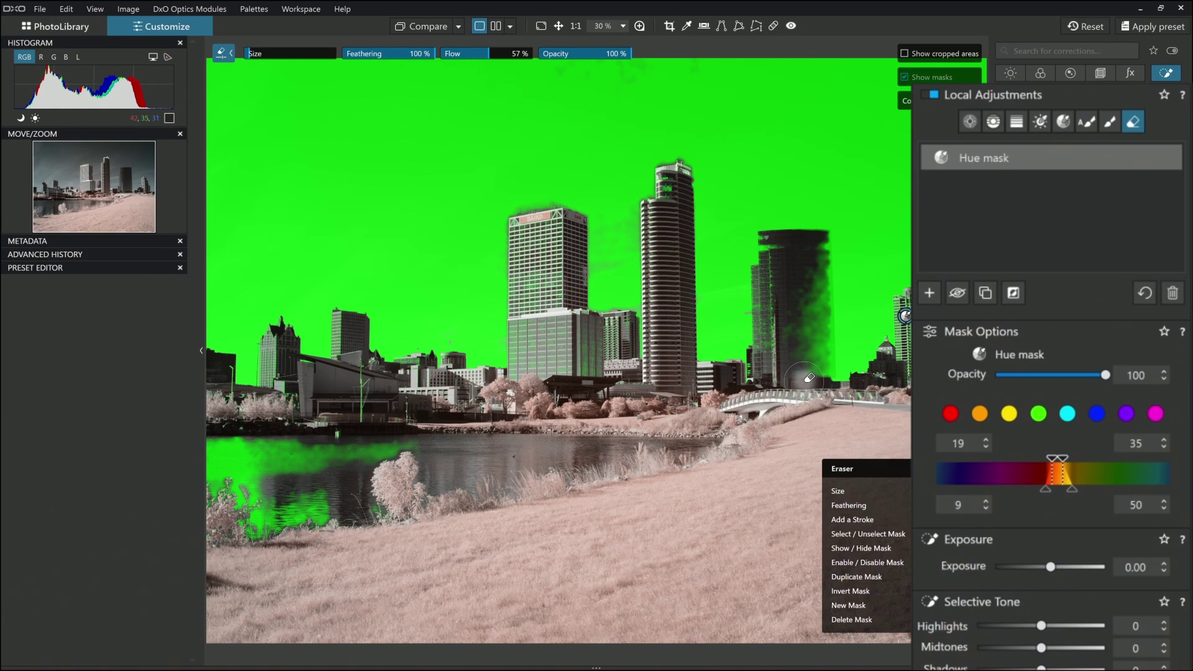
pyautogui.moveTo(809, 377)
pyautogui.mouseDown()
pyautogui.moveTo(803, 328)
pyautogui.moveTo(801, 379)
pyautogui.moveTo(797, 316)
pyautogui.moveTo(782, 362)
pyautogui.moveTo(776, 306)
pyautogui.moveTo(785, 336)
pyautogui.mouseUp()
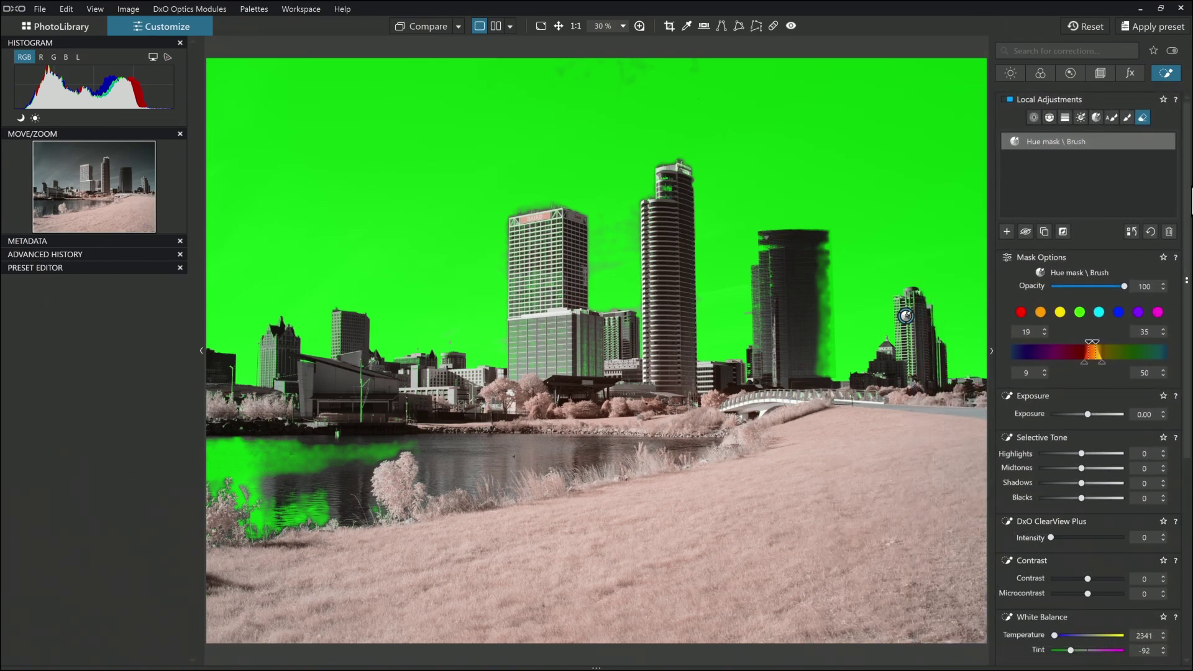
pyautogui.moveTo(1189, 189); pyautogui.dragTo(1184, 270)
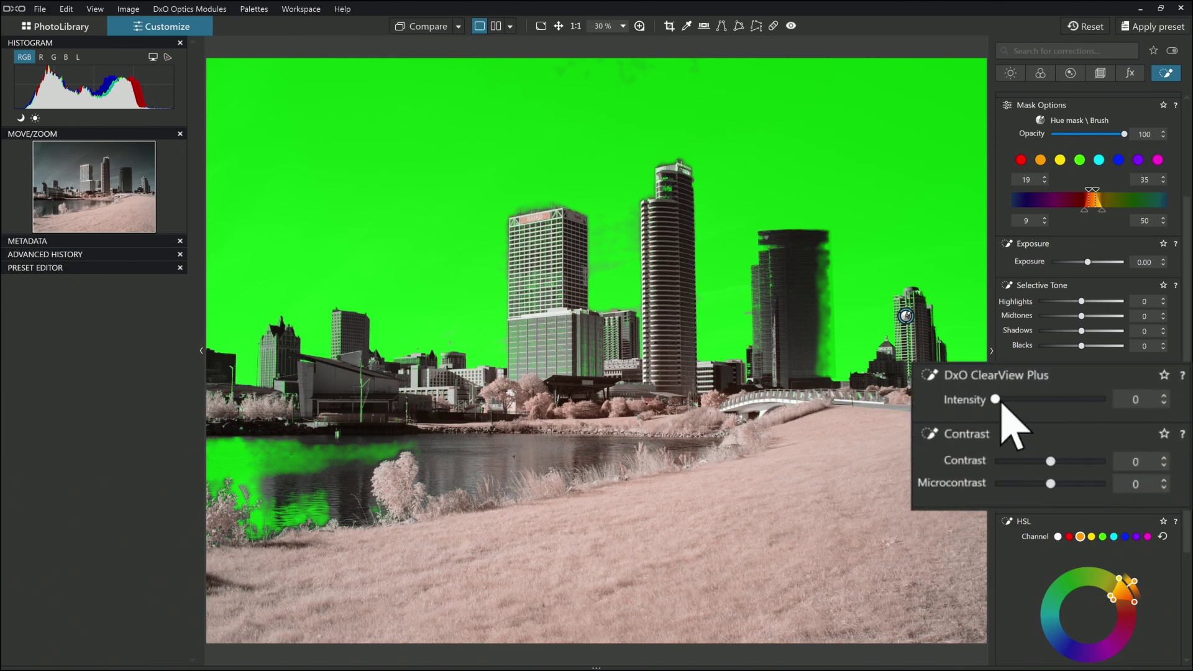
pyautogui.moveTo(997, 400); pyautogui.dragTo(1054, 408)
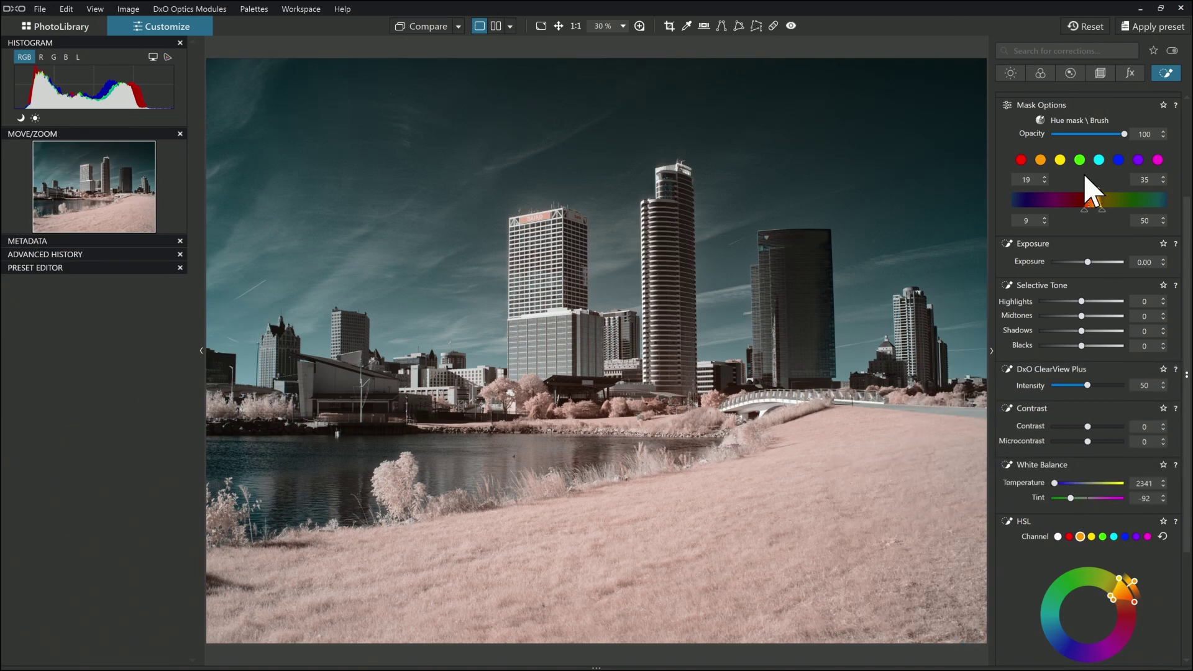
pyautogui.scroll(3, 1169, 342)
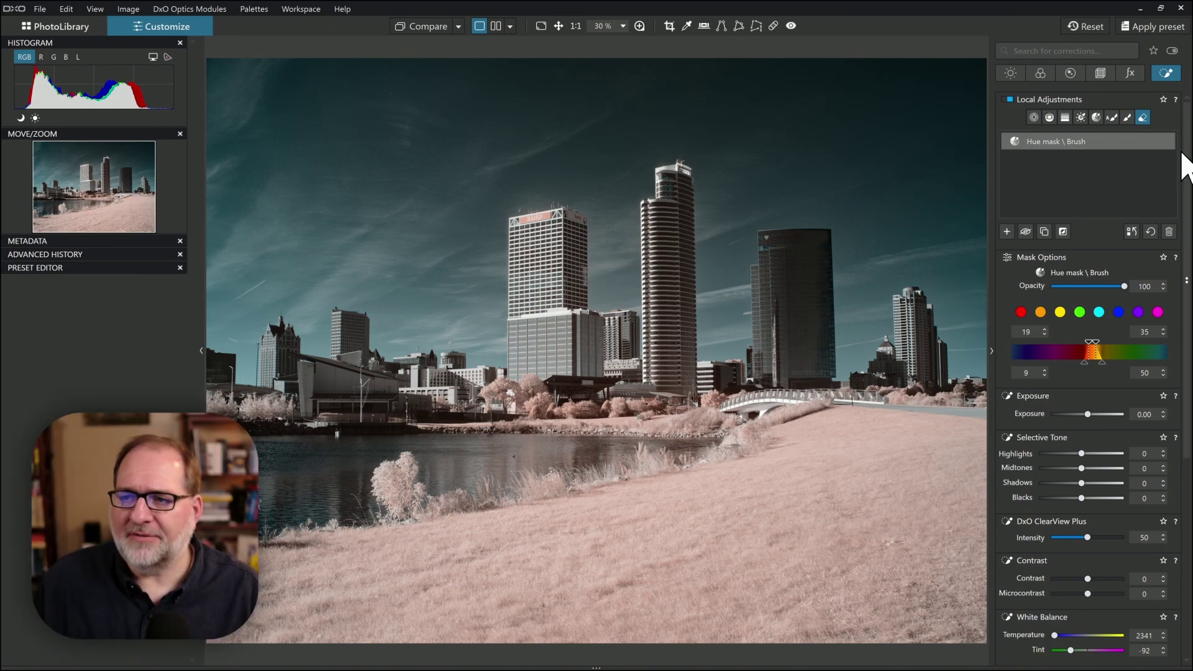
pyautogui.click(1164, 141)
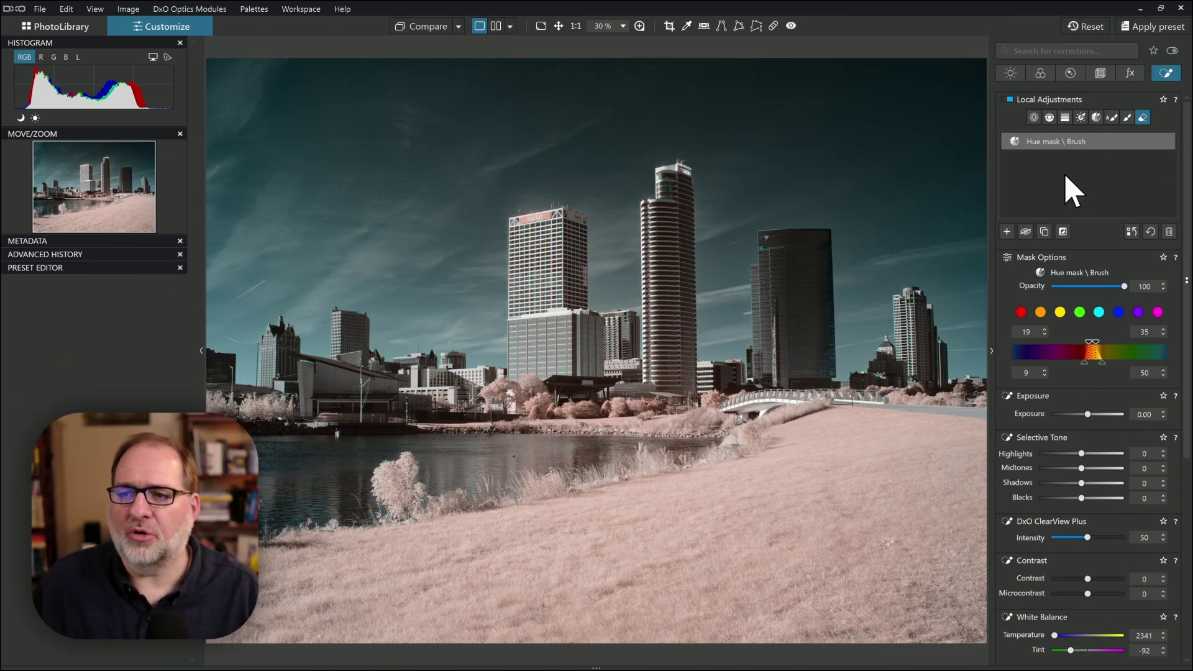